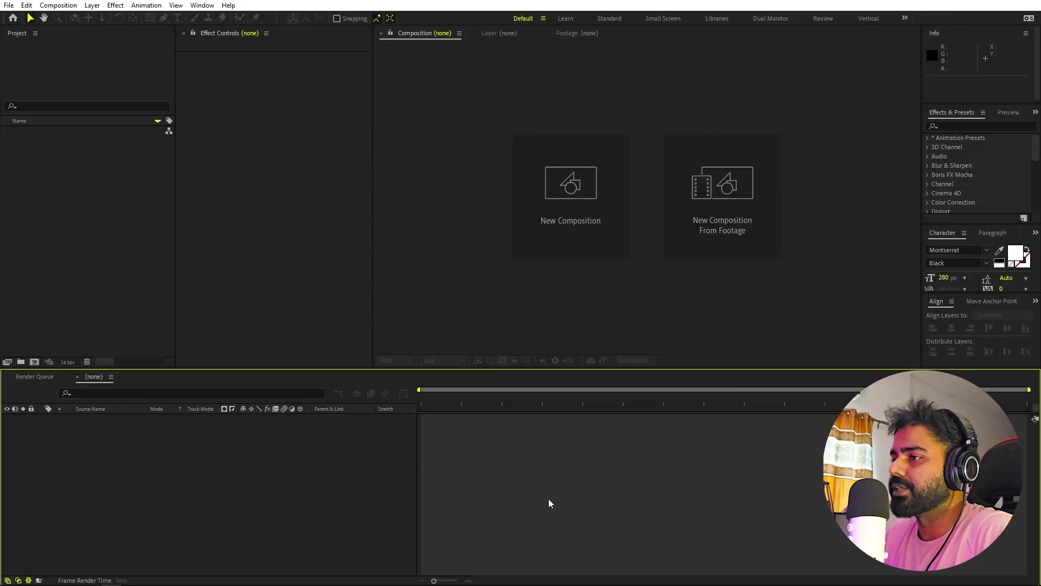
Step: Open the Composition menu in the menu bar
{"action": "left_click", "coordinate": [58, 5]}
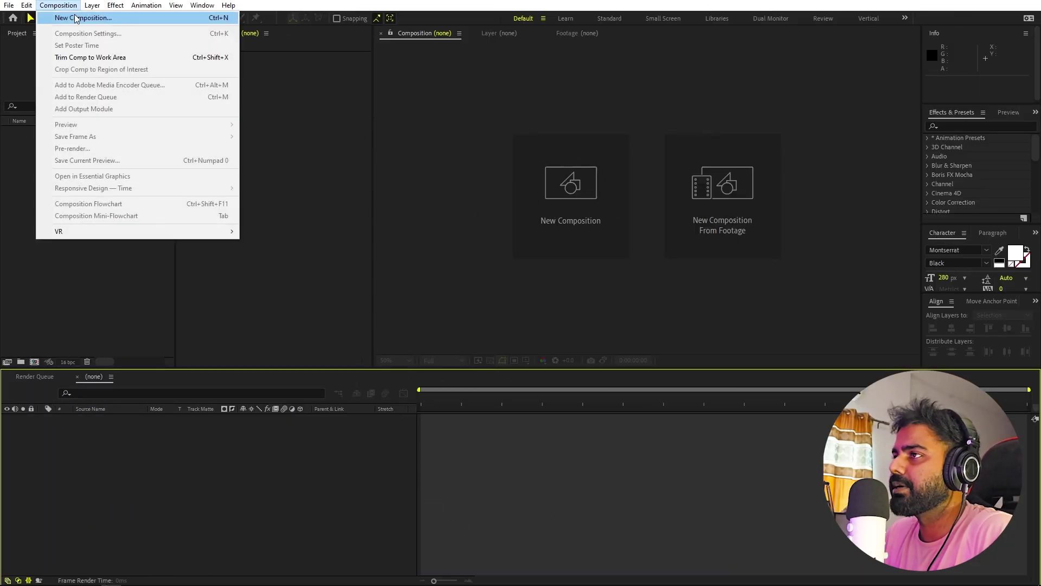
Step: Create a new composition named Main at 1920×1080, 30 fps, 10 seconds long
{"action": "left_click", "coordinate": [77, 16]}
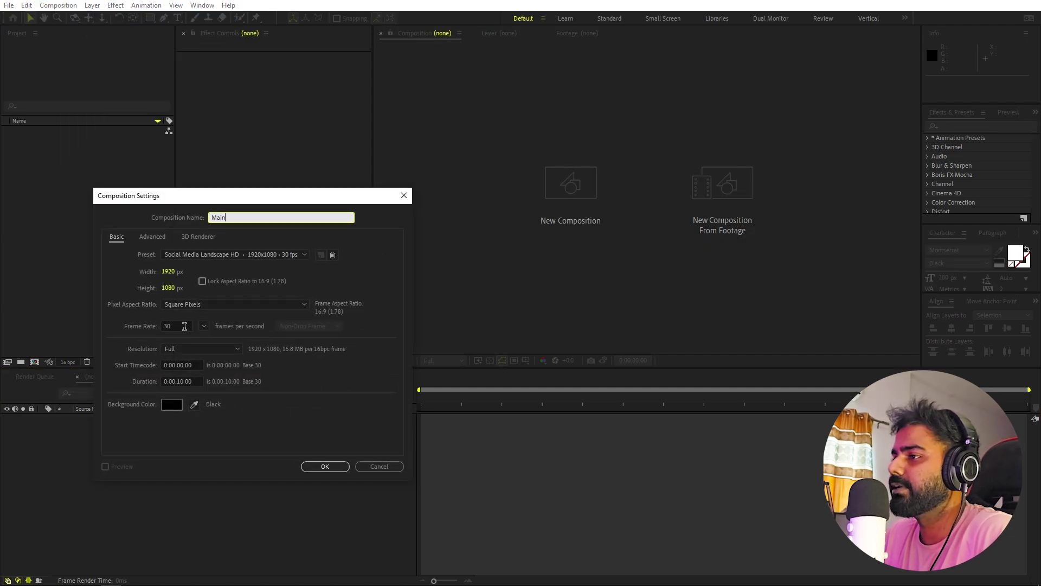
{"action": "left_click", "coordinate": [332, 467]}
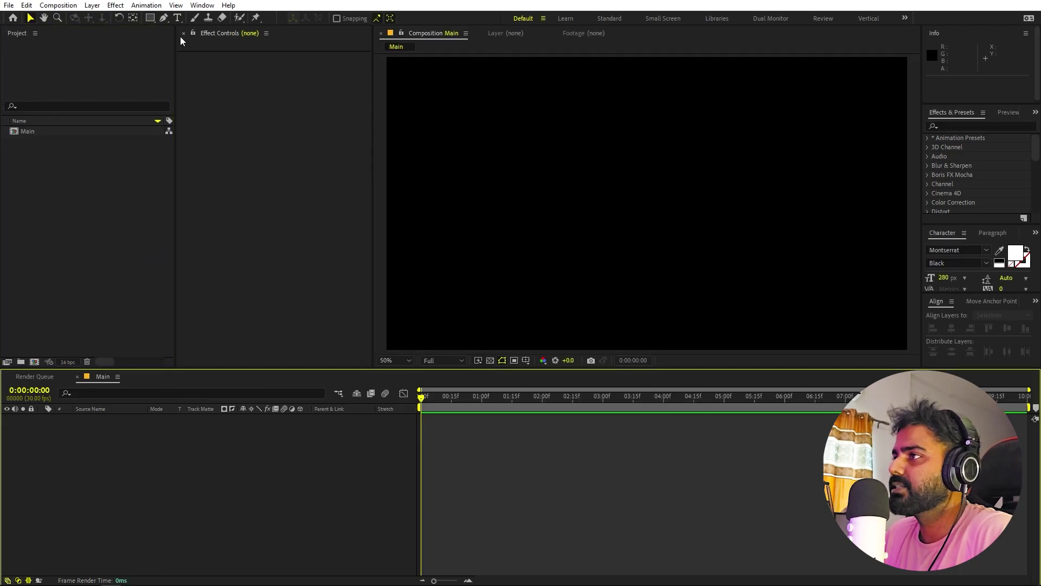
Step: Type BEHANCE as a text layer and centre it horizontally and vertically in the frame
{"action": "left_click", "coordinate": [178, 19]}
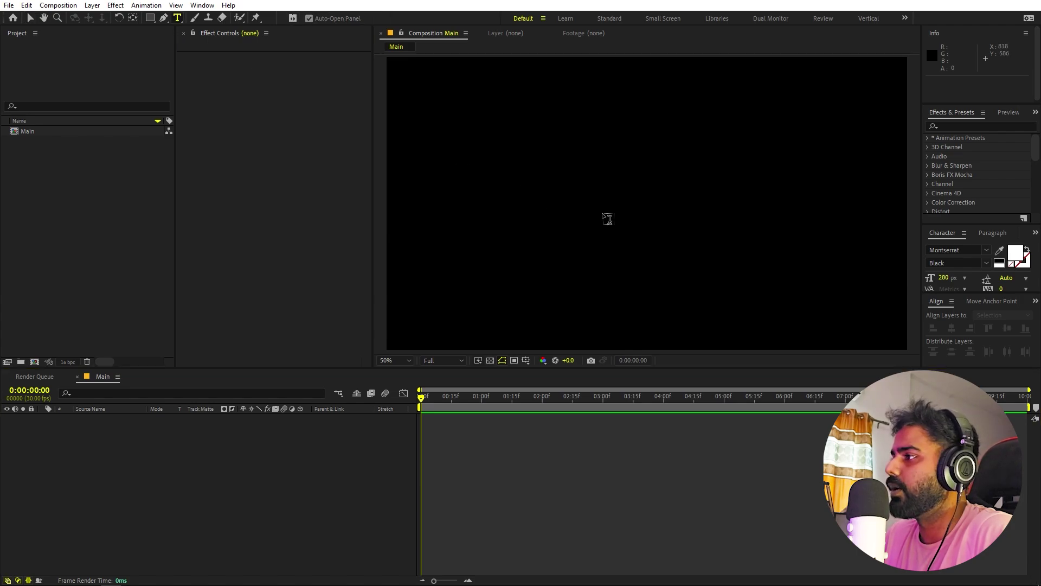
{"action": "left_click", "coordinate": [557, 193]}
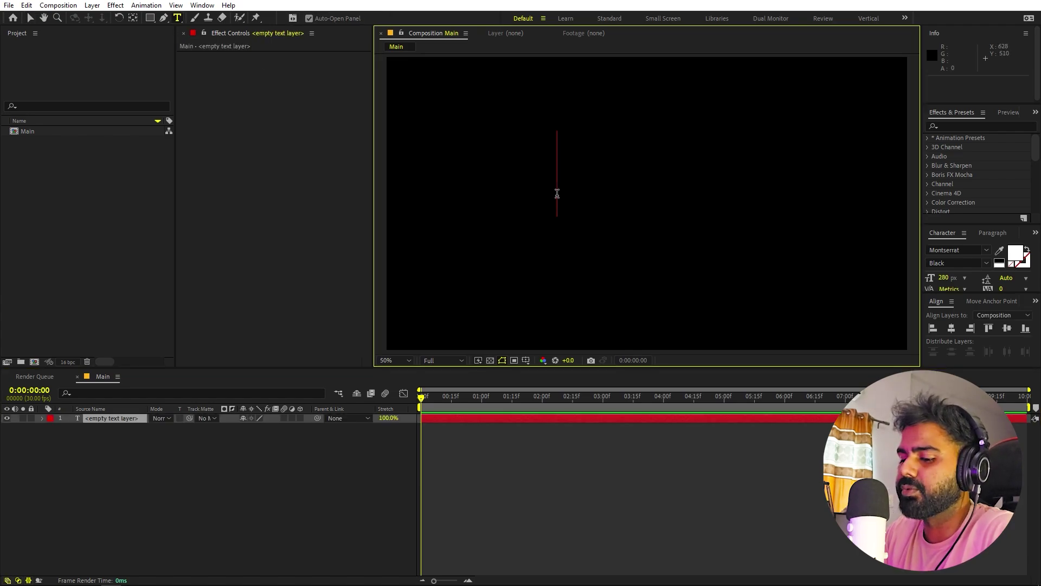
{"action": "type", "text": "BEHANCV"}
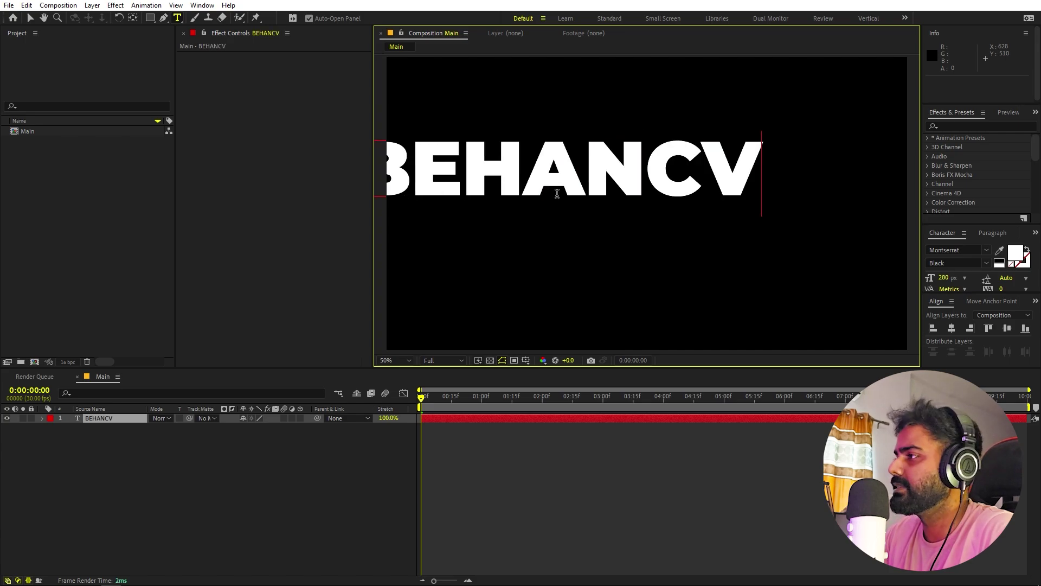
{"action": "key", "text": "BackSpace"}
{"action": "type", "text": "E"}
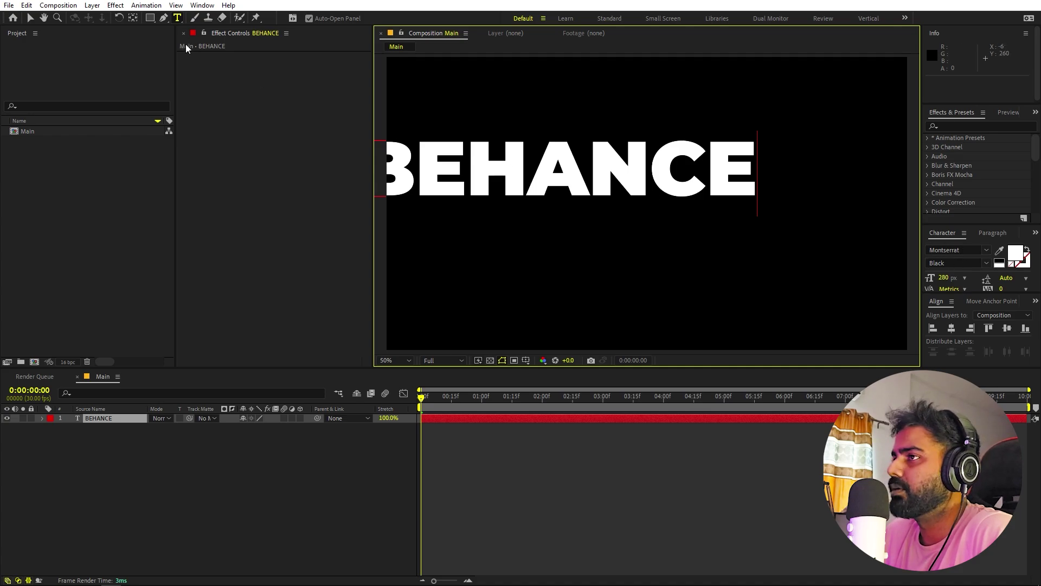
{"action": "left_click", "coordinate": [30, 19]}
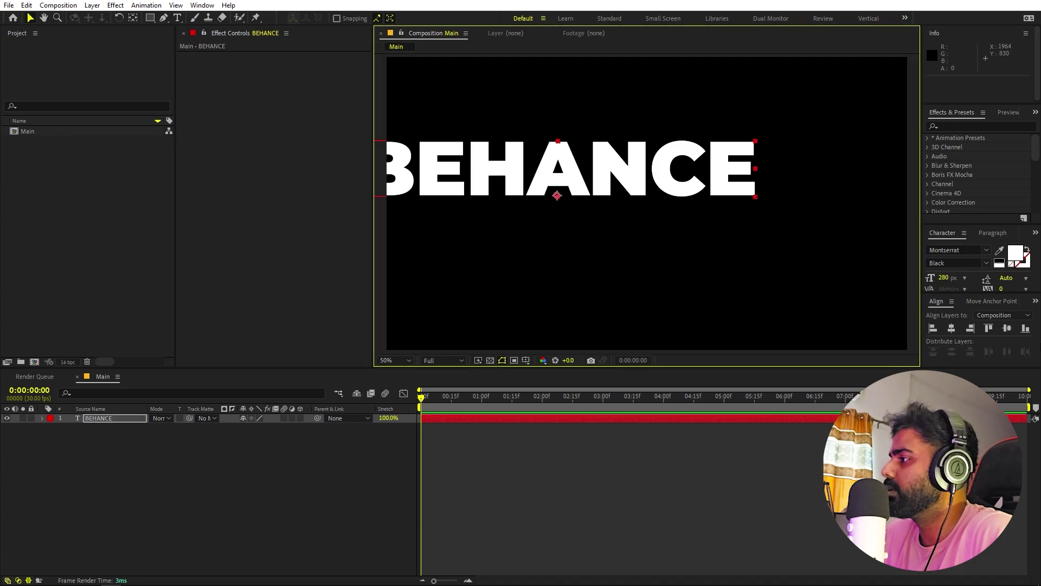
{"action": "left_click", "coordinate": [951, 329]}
{"action": "left_click", "coordinate": [1007, 329]}
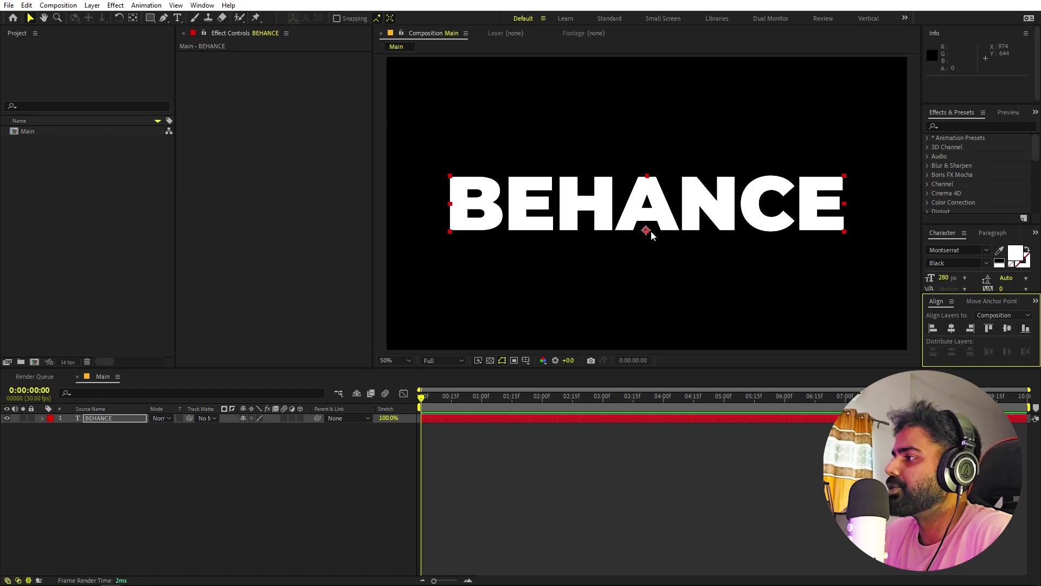
Step: Centre the BEHANCE anchor point and scale the layer down to 49.7%
{"action": "left_click", "coordinate": [105, 420]}
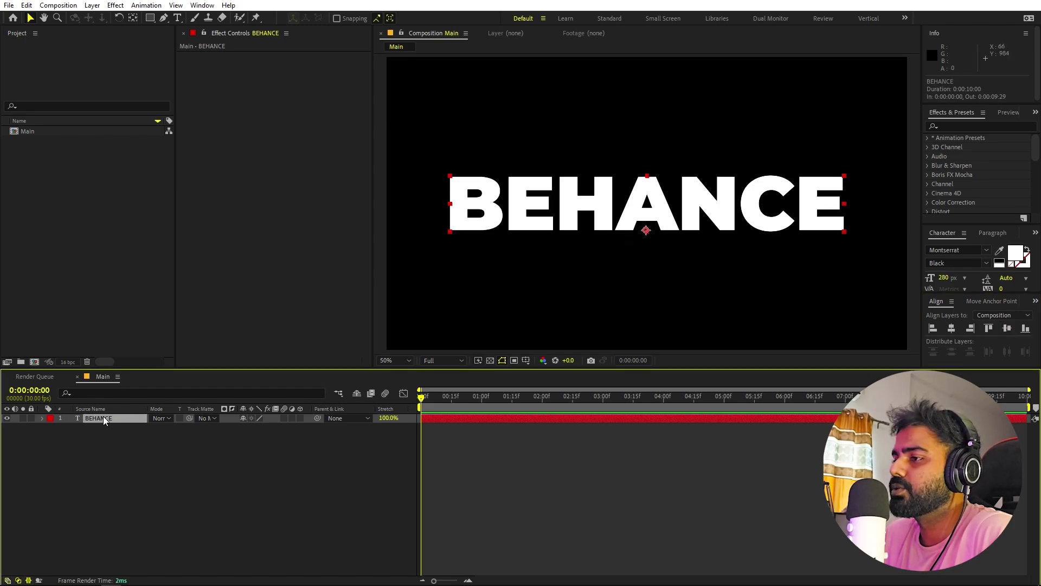
{"action": "double_click", "coordinate": [132, 18]}
{"action": "left_click", "coordinate": [124, 449]}
{"action": "left_click", "coordinate": [119, 424]}
{"action": "key", "text": "s"}
{"action": "left_click_drag", "start_coordinate": [261, 428], "coordinate": [109, 457]}
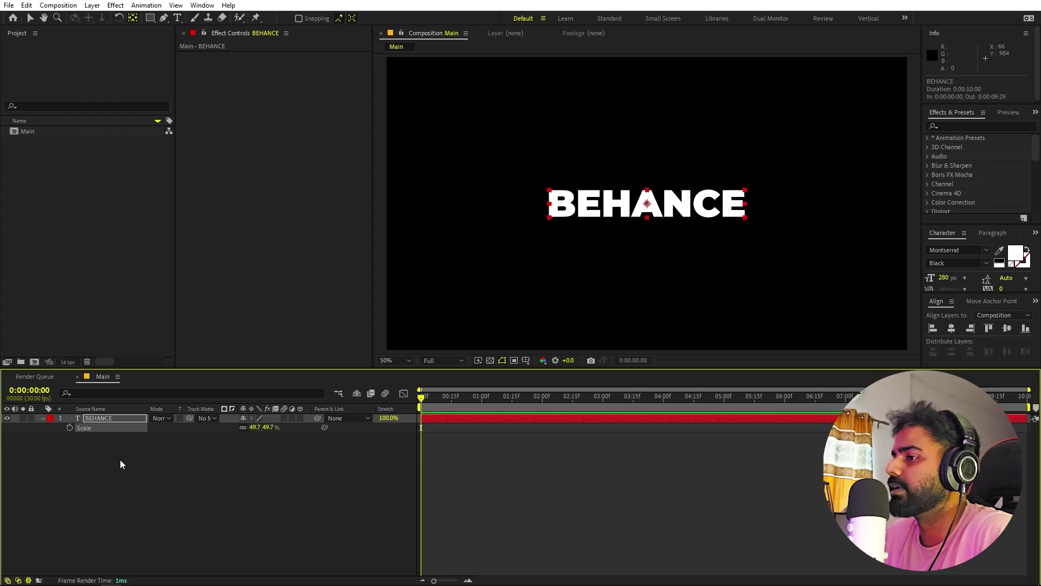
{"action": "left_click", "coordinate": [210, 461]}
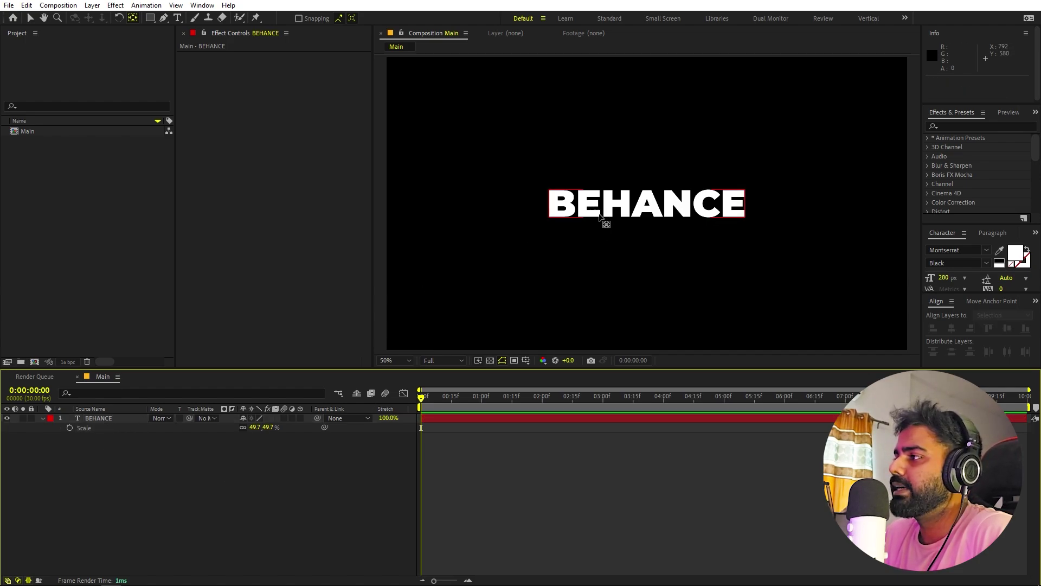
Step: Apply a Fill effect to BEHANCE, turning the text red
{"action": "key", "text": "v"}
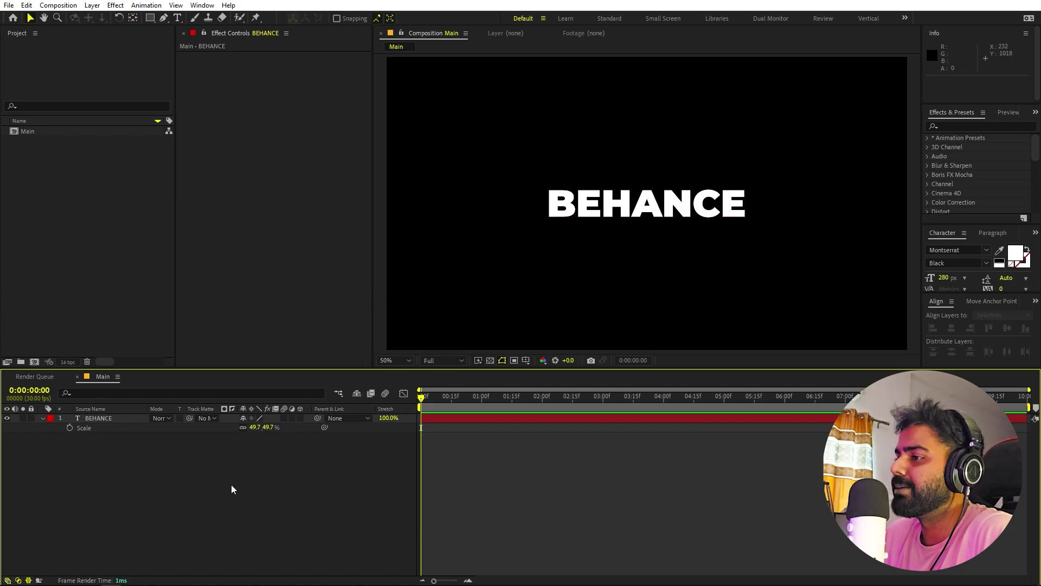
{"action": "left_click", "coordinate": [941, 124]}
{"action": "type", "text": "fill"}
{"action": "left_click_drag", "start_coordinate": [966, 193], "coordinate": [646, 205]}
{"action": "left_click", "coordinate": [573, 461]}
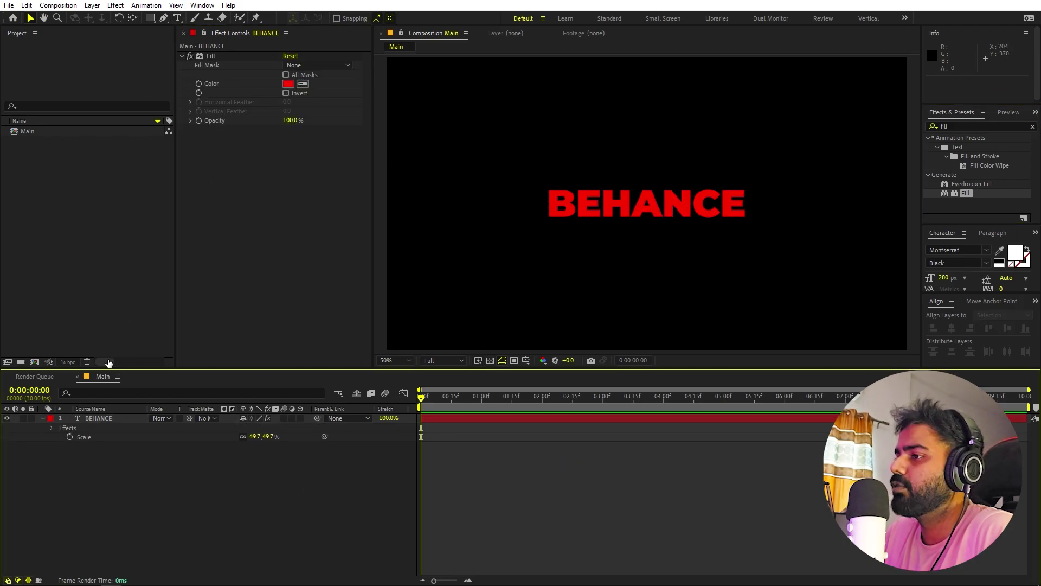
{"action": "left_click", "coordinate": [105, 418]}
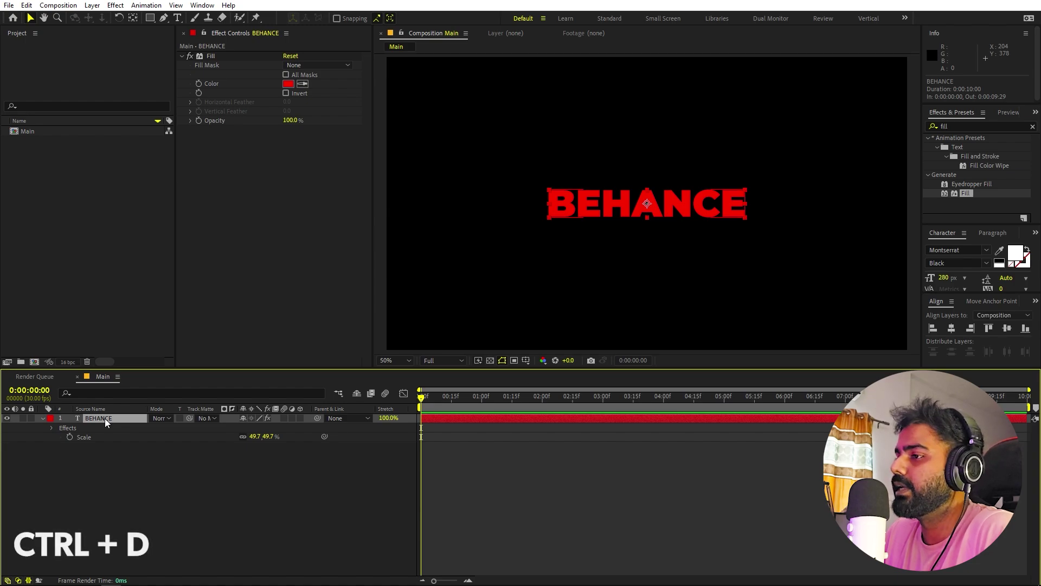
Step: Duplicate BEHANCE, remove its Fill, retype it as a white B and place it over the red B
{"action": "key", "text": "ctrl+d"}
{"action": "left_click", "coordinate": [203, 57]}
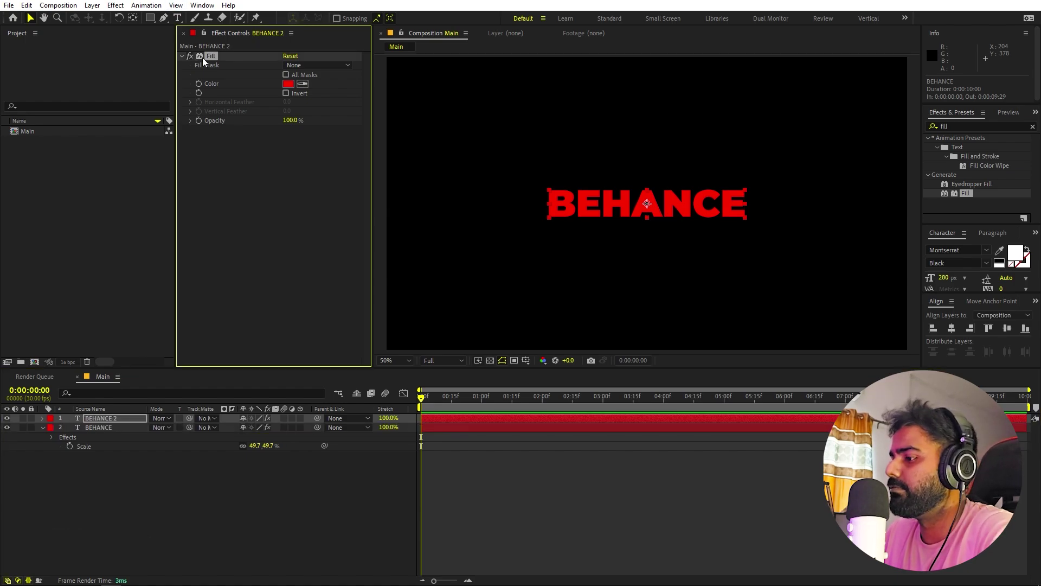
{"action": "key", "text": "Delete"}
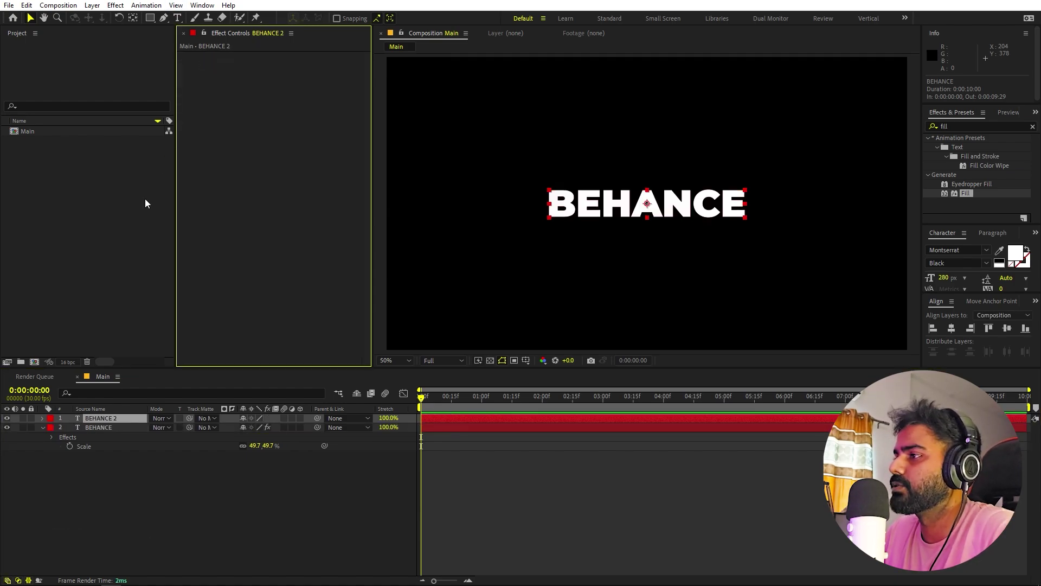
{"action": "double_click", "coordinate": [102, 419]}
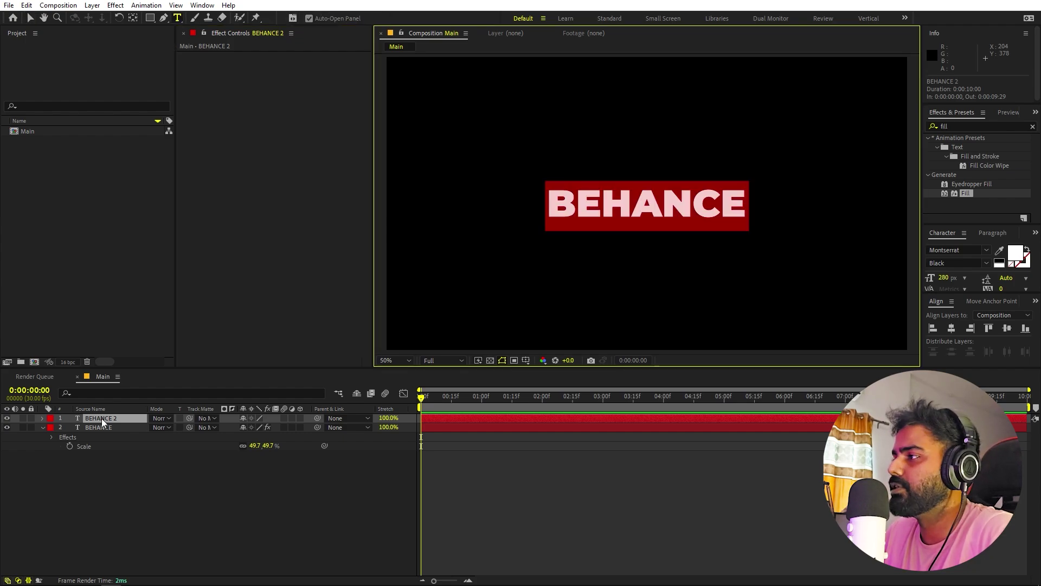
{"action": "type", "text": "B"}
{"action": "left_click", "coordinate": [160, 476]}
{"action": "key", "text": "v"}
{"action": "scroll", "coordinate": [677, 161], "scroll_direction": "up", "scroll_amount": 3}
{"action": "left_click_drag", "start_coordinate": [558, 151], "coordinate": [740, 139]}
{"action": "key", "text": "v"}
{"action": "left_click_drag", "start_coordinate": [830, 197], "coordinate": [500, 200]}
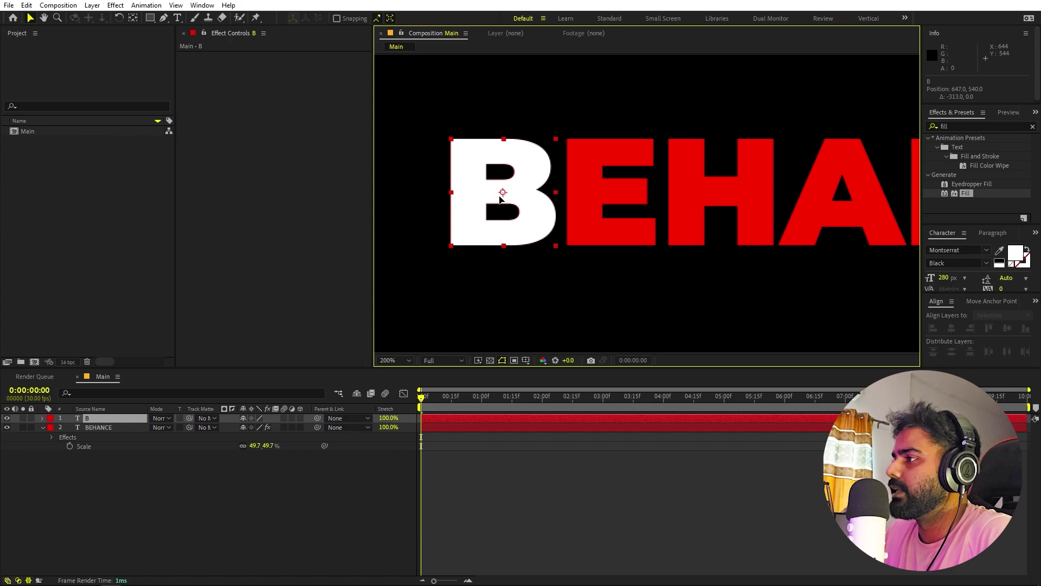
Step: Duplicate the B layer as a white E and move it over the red E
{"action": "left_click", "coordinate": [121, 417]}
{"action": "key", "text": "ctrl+d"}
{"action": "double_click", "coordinate": [120, 418]}
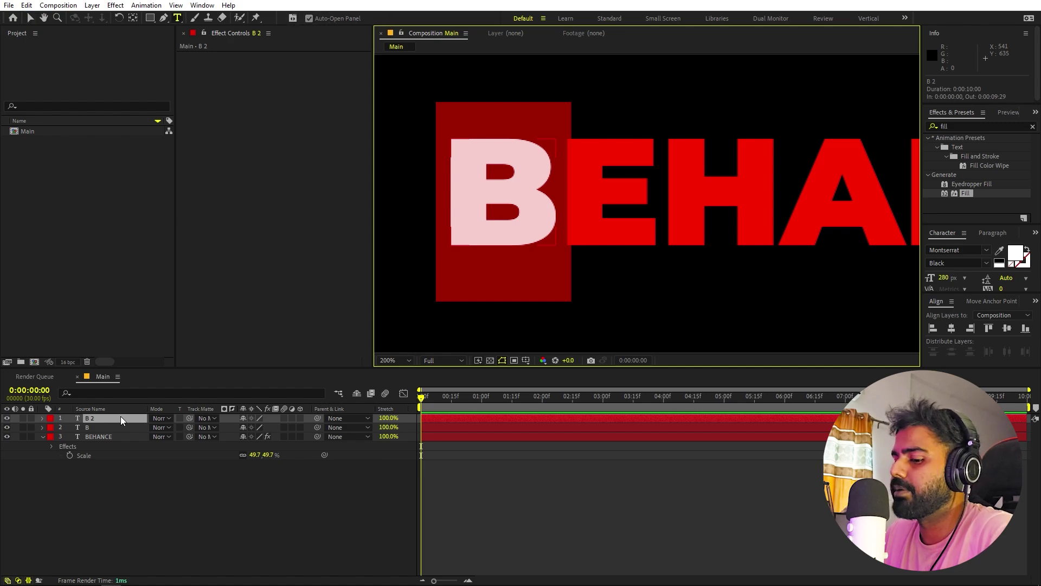
{"action": "type", "text": "E"}
{"action": "left_click", "coordinate": [30, 21]}
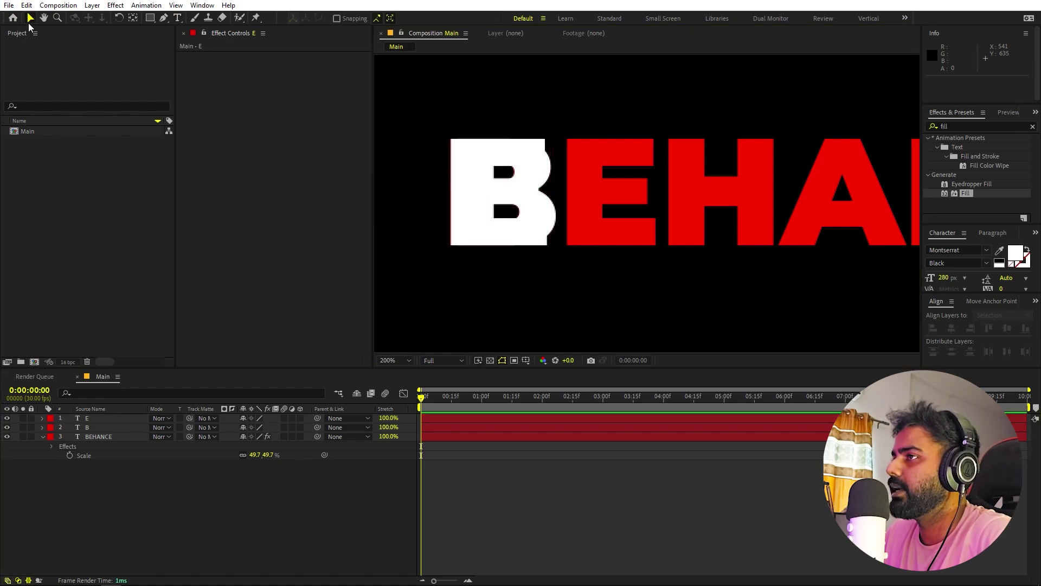
{"action": "left_click_drag", "start_coordinate": [476, 190], "coordinate": [581, 205]}
Step: Duplicate the E layer and retype it as a white H
{"action": "left_click", "coordinate": [274, 389]}
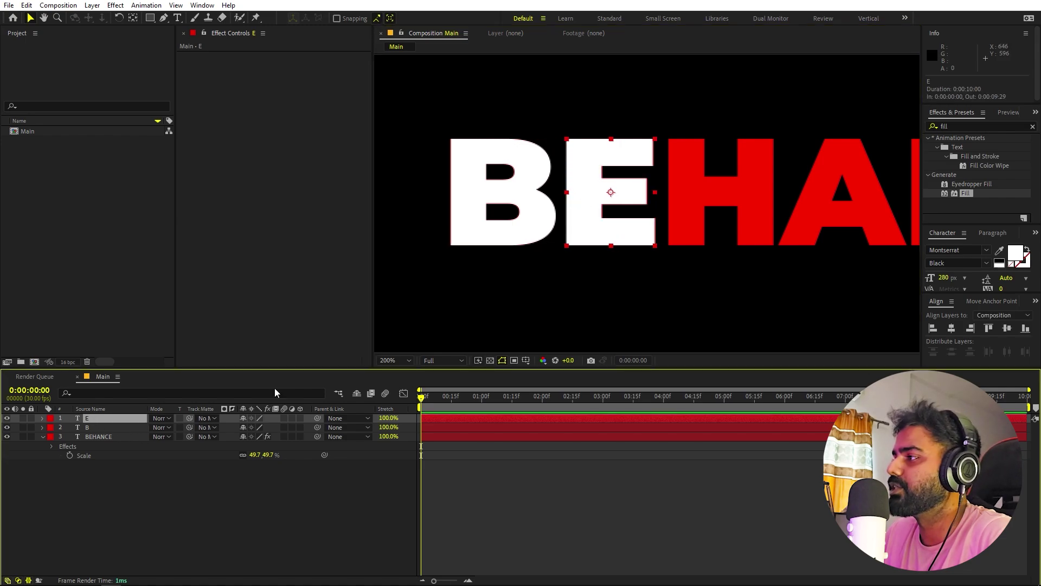
{"action": "key", "text": "ctrl+d"}
{"action": "double_click", "coordinate": [102, 418]}
{"action": "type", "text": "H"}
{"action": "left_click", "coordinate": [140, 477]}
{"action": "left_click", "coordinate": [113, 418]}
{"action": "left_click", "coordinate": [582, 200]}
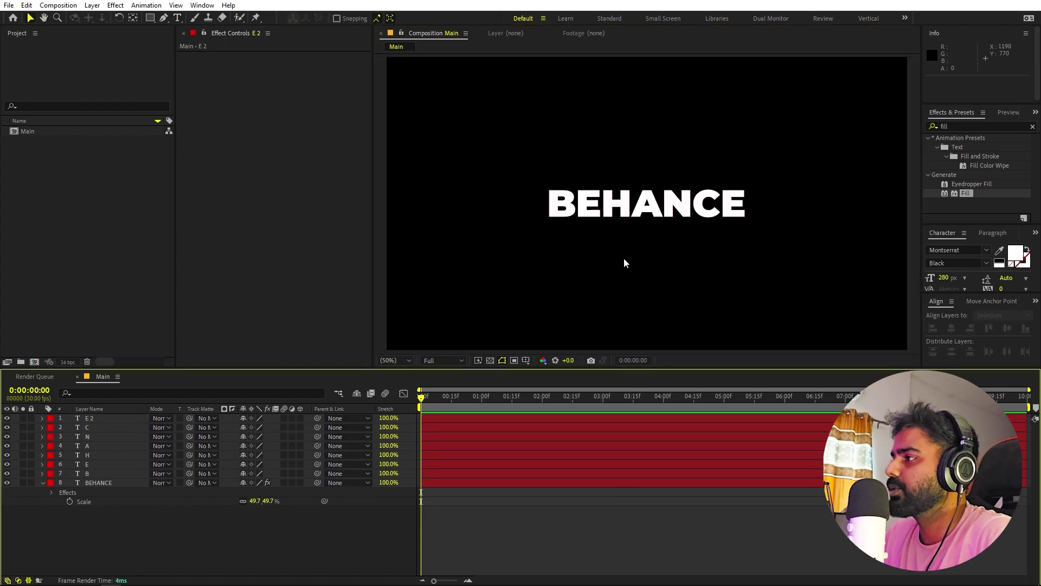
{"action": "left_click", "coordinate": [90, 482]}
Step: Hide the red BEHANCE layer and show Position for all seven letter layers
{"action": "left_click", "coordinate": [7, 483]}
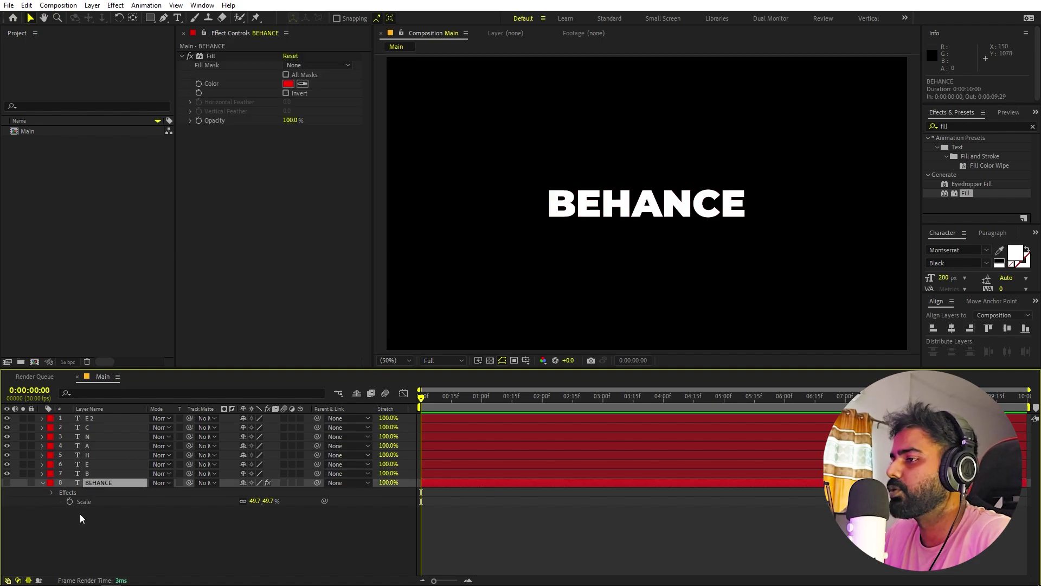
{"action": "left_click", "coordinate": [71, 511]}
{"action": "left_click", "coordinate": [98, 474]}
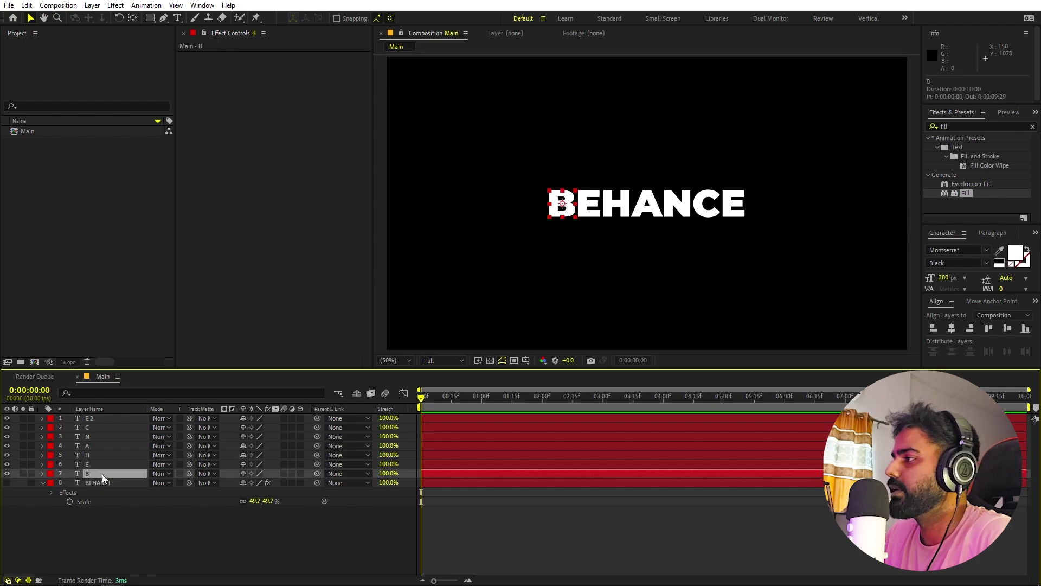
{"action": "left_click", "coordinate": [94, 418], "text": "shift"}
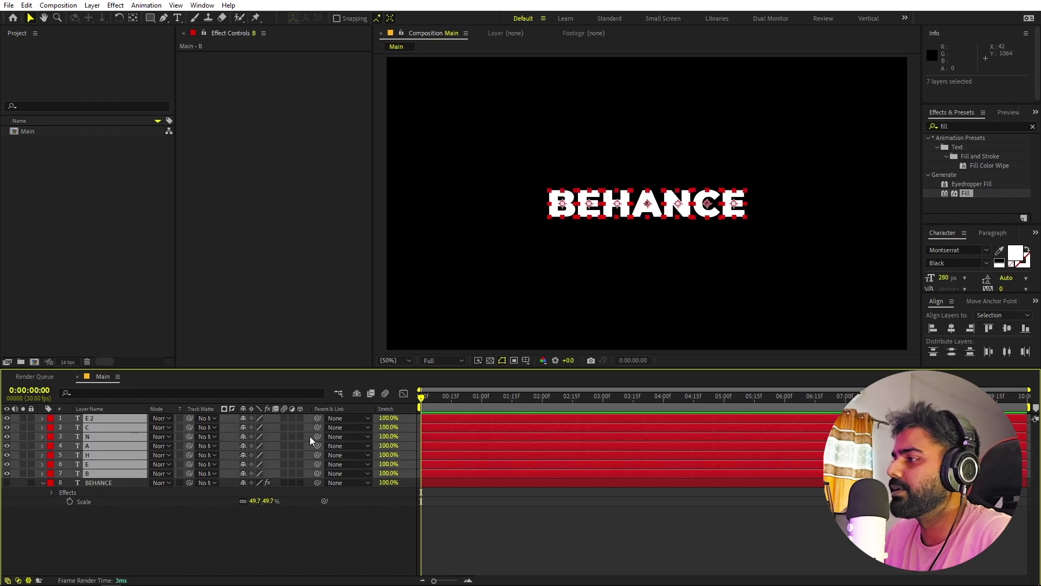
{"action": "key", "text": "p"}
Step: Set Position keyframes at 4 seconds on all seven letters, then return to 3 seconds
{"action": "left_click_drag", "start_coordinate": [425, 404], "coordinate": [663, 413]}
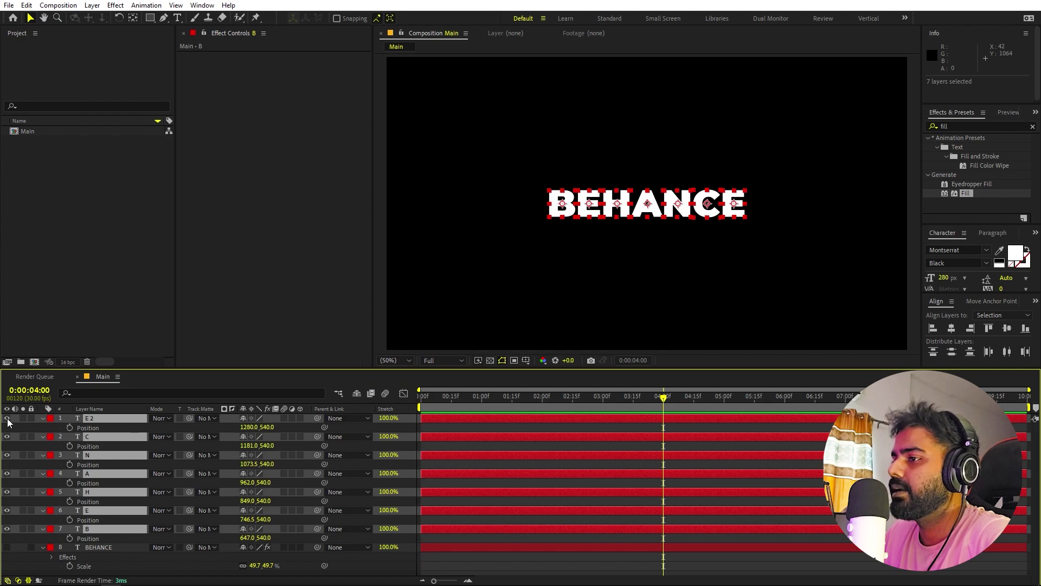
{"action": "left_click", "coordinate": [70, 427]}
{"action": "left_click", "coordinate": [70, 445]}
{"action": "left_click", "coordinate": [70, 464]}
{"action": "left_click", "coordinate": [69, 483]}
{"action": "left_click", "coordinate": [69, 501]}
{"action": "left_click", "coordinate": [70, 519]}
{"action": "left_click", "coordinate": [70, 538]}
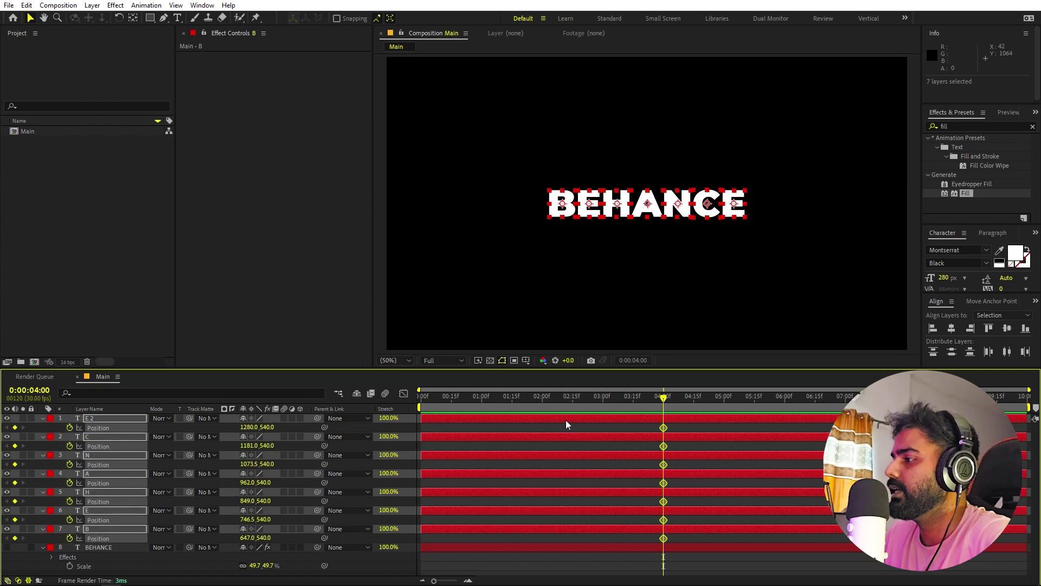
{"action": "left_click", "coordinate": [587, 429]}
{"action": "left_click_drag", "start_coordinate": [647, 400], "coordinate": [603, 408]}
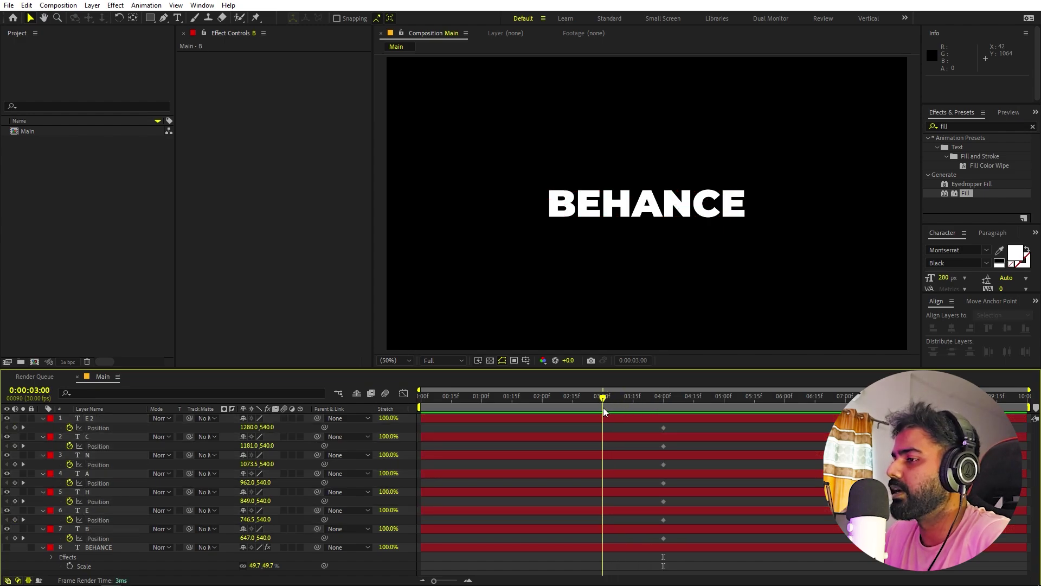
Step: Keyframe B lifted above the word at 3 s and off the left edge at 2 s
{"action": "left_click", "coordinate": [80, 530]}
{"action": "key", "text": "ctrl+z"}
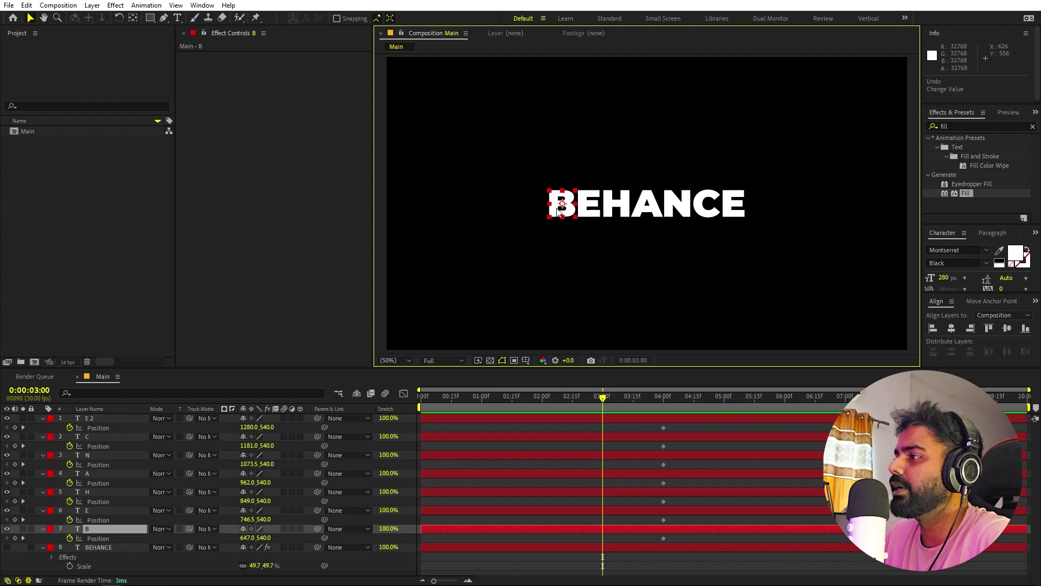
{"action": "left_click_drag", "start_coordinate": [558, 210], "coordinate": [432, 123]}
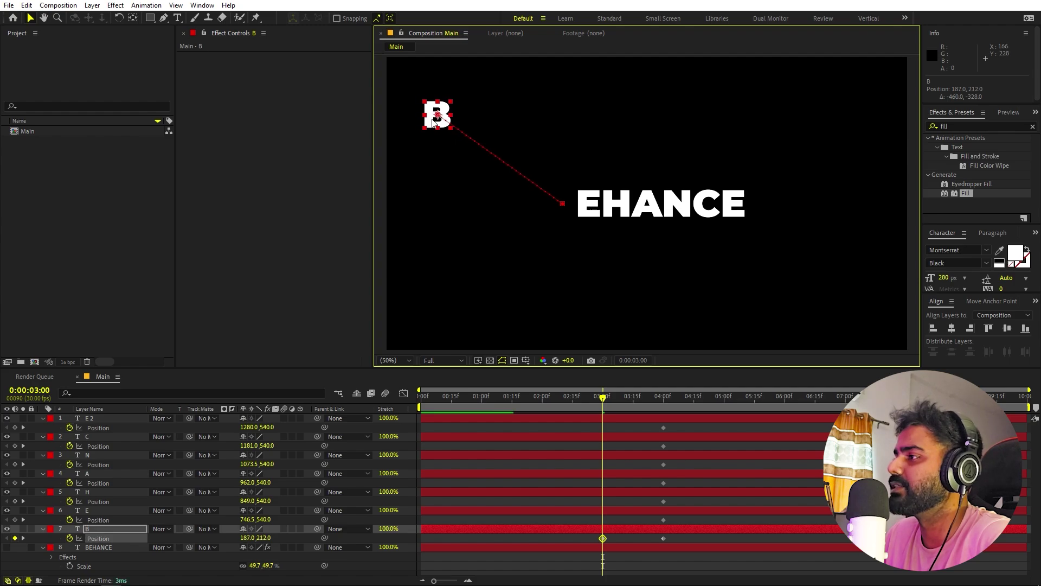
{"action": "key", "text": "ctrl+z"}
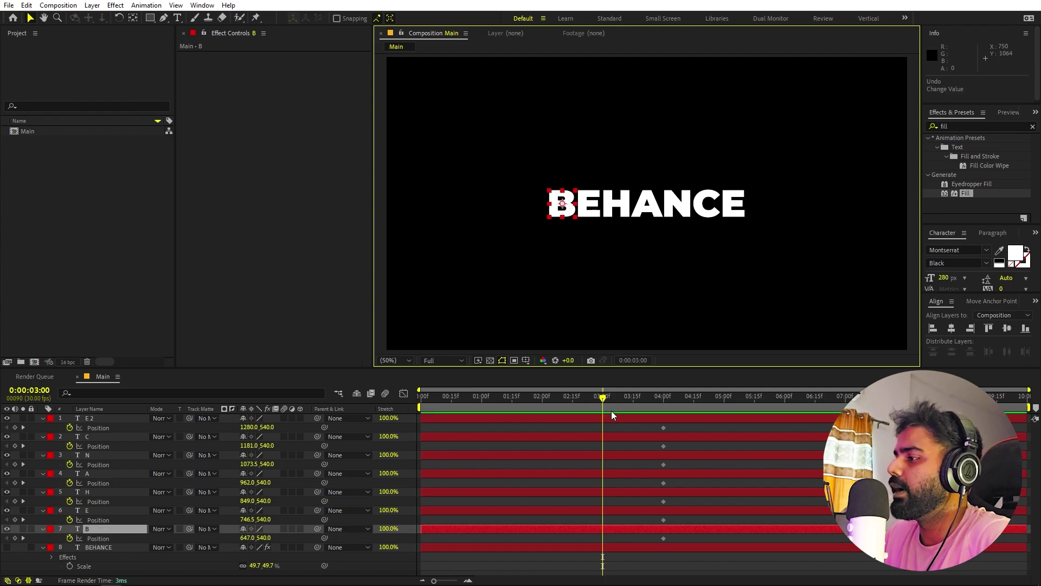
{"action": "left_click_drag", "start_coordinate": [557, 207], "coordinate": [558, 123]}
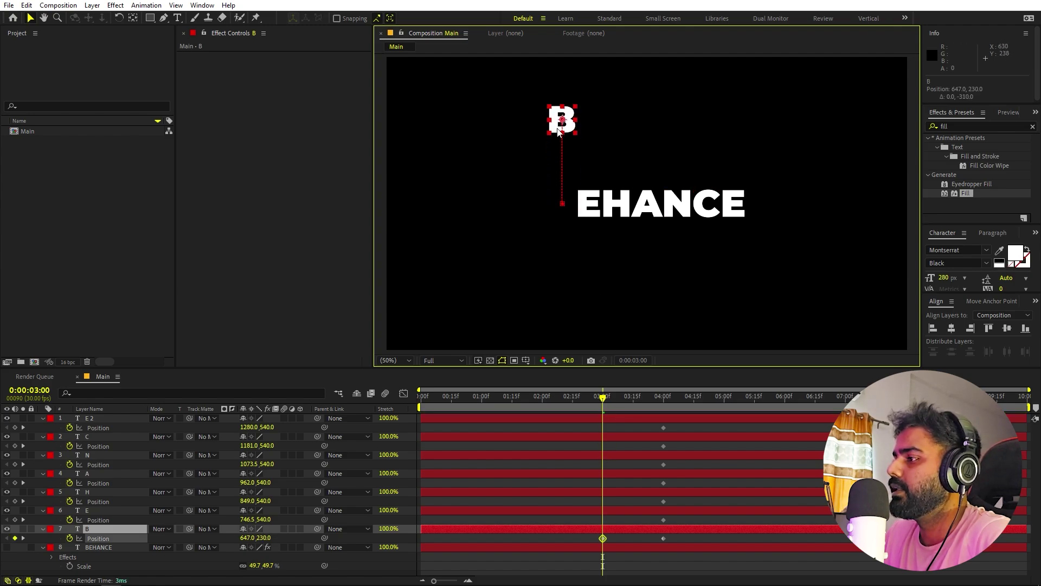
{"action": "left_click_drag", "start_coordinate": [561, 402], "coordinate": [543, 404]}
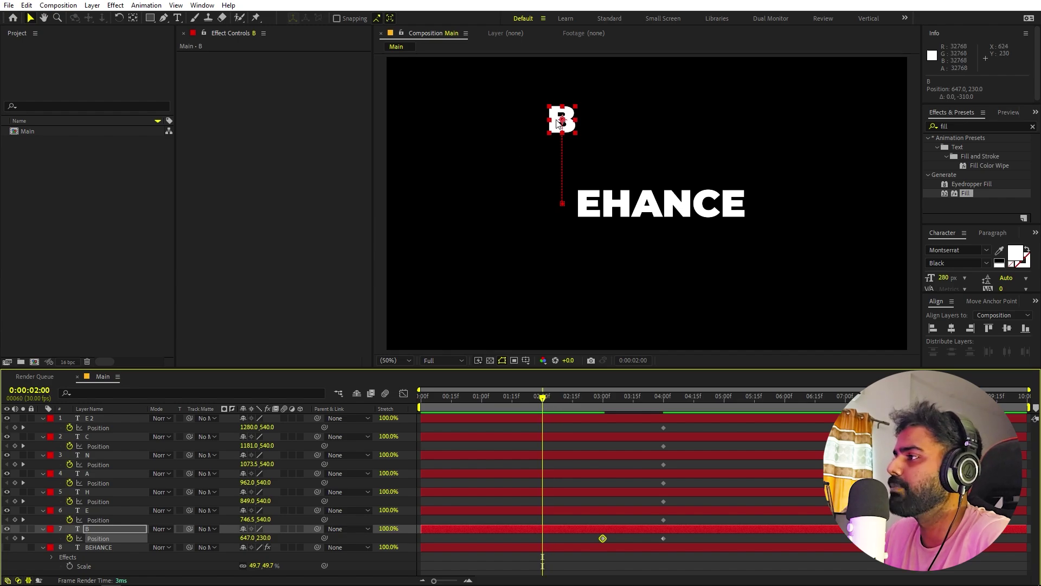
{"action": "left_click_drag", "start_coordinate": [558, 124], "coordinate": [360, 130]}
{"action": "left_click_drag", "start_coordinate": [559, 398], "coordinate": [664, 424]}
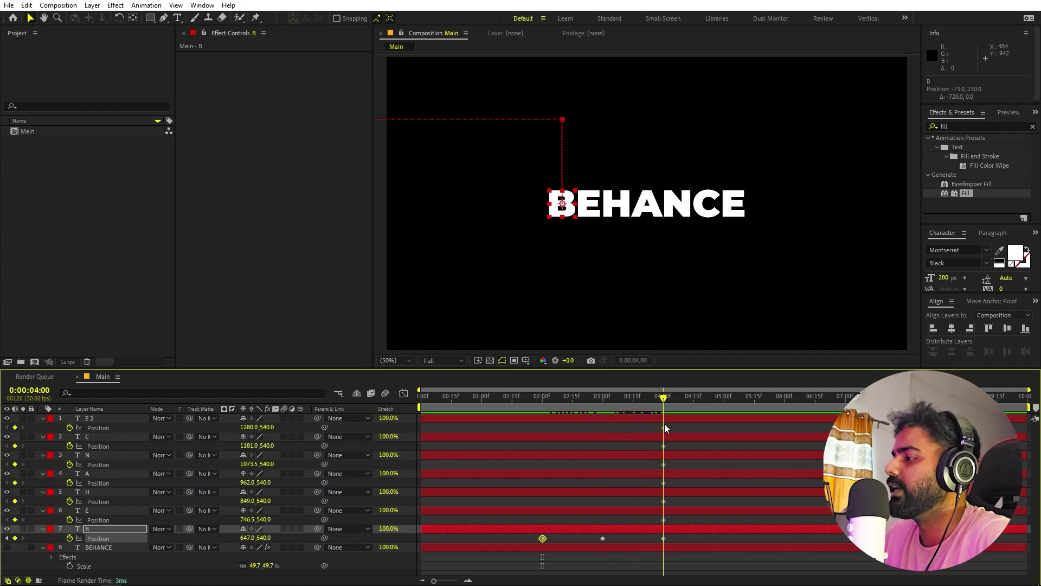
Step: Keyframe E dropped below the word at 3 s and off the bottom edge at 1 s
{"action": "left_click", "coordinate": [629, 510]}
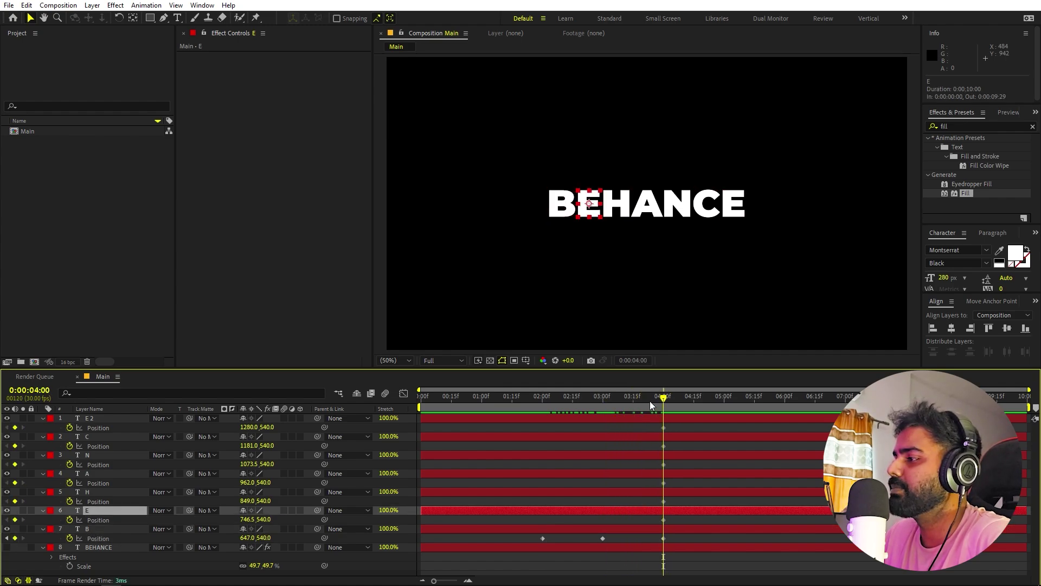
{"action": "left_click_drag", "start_coordinate": [649, 401], "coordinate": [607, 415]}
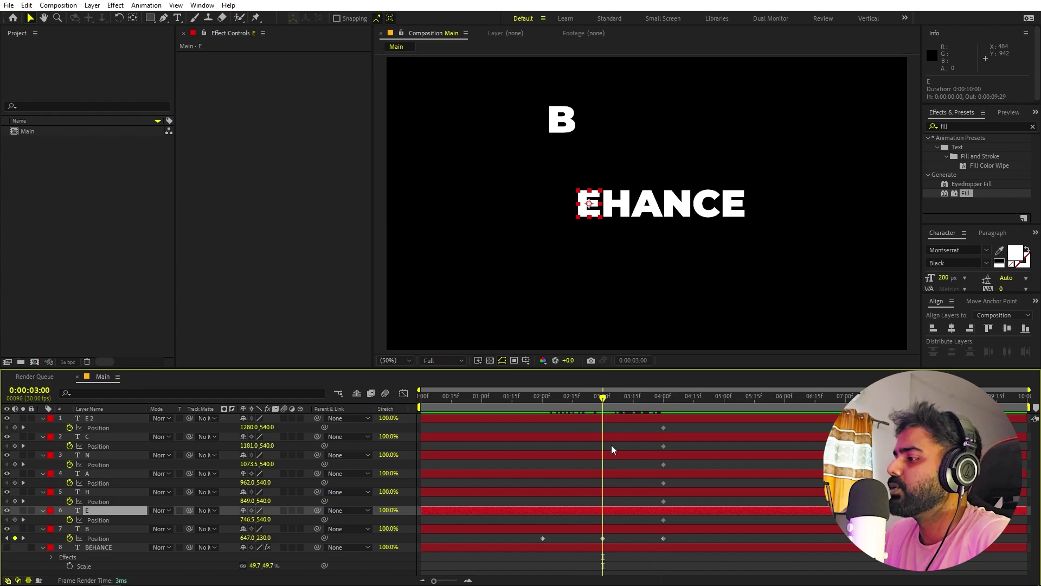
{"action": "left_click", "coordinate": [613, 515]}
{"action": "left_click", "coordinate": [588, 220]}
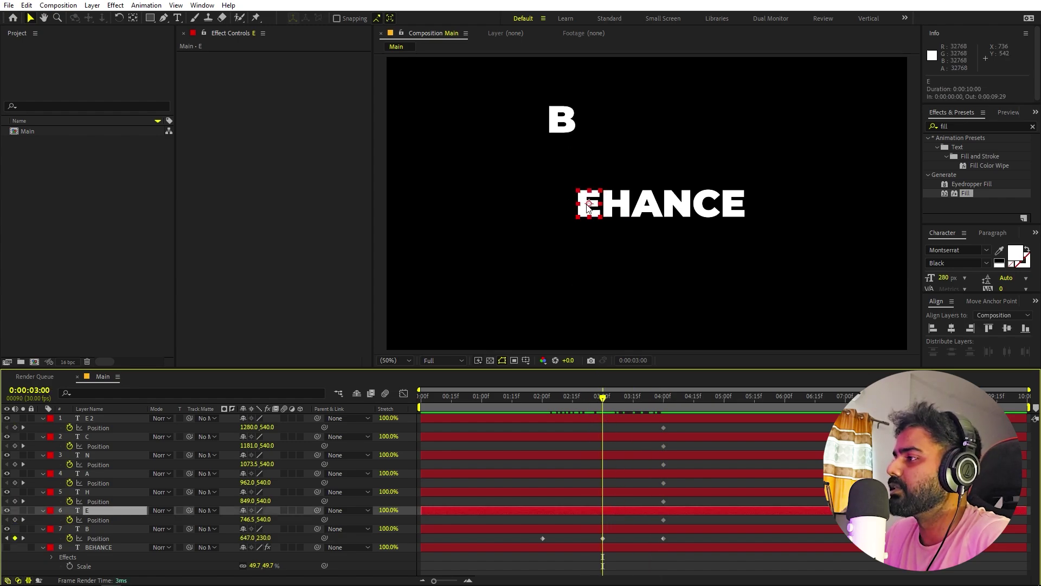
{"action": "key", "text": "alt+shift+p"}
{"action": "left_click_drag", "start_coordinate": [588, 218], "coordinate": [733, 272]}
{"action": "left_click", "coordinate": [542, 402]}
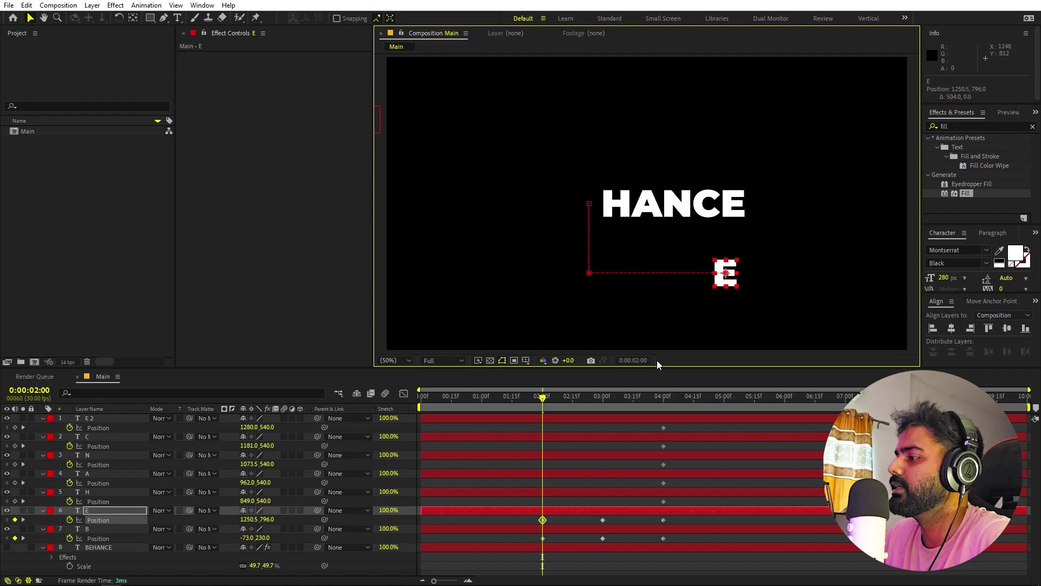
{"action": "left_click_drag", "start_coordinate": [501, 406], "coordinate": [482, 405]}
{"action": "left_click_drag", "start_coordinate": [730, 280], "coordinate": [732, 379]}
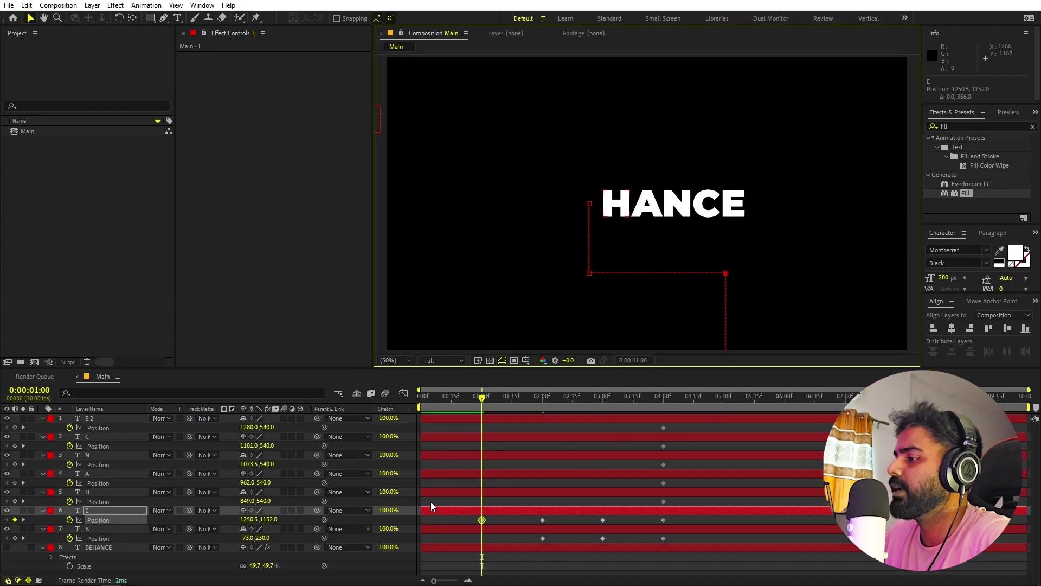
Step: Keyframe H above the word at 3 s, shifted right at 2 s, and off the top at 1 s
{"action": "left_click", "coordinate": [564, 493]}
{"action": "left_click_drag", "start_coordinate": [610, 396], "coordinate": [603, 402]}
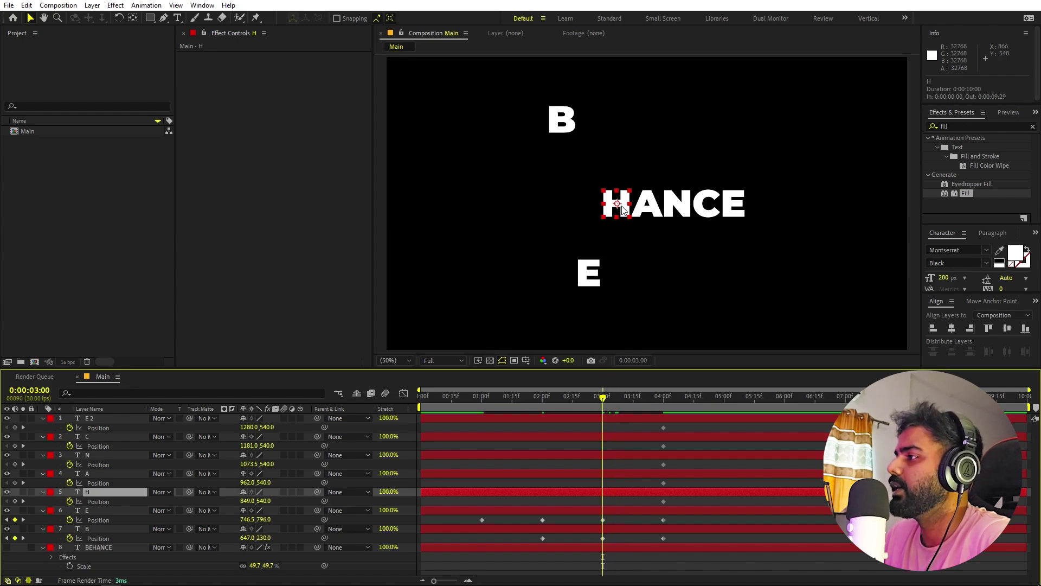
{"action": "left_click_drag", "start_coordinate": [622, 209], "coordinate": [623, 158]}
{"action": "left_click_drag", "start_coordinate": [556, 395], "coordinate": [542, 396]}
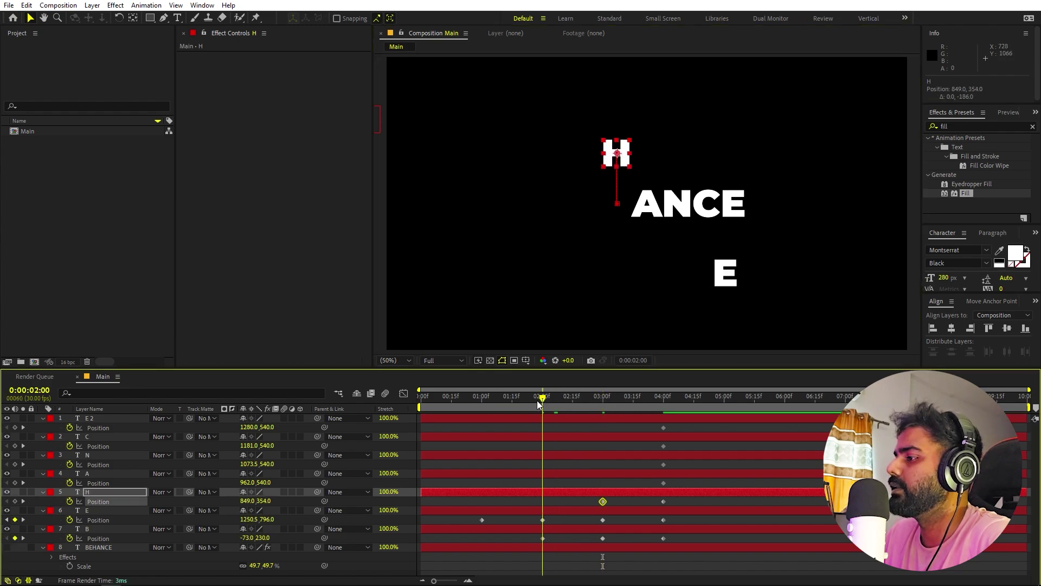
{"action": "left_click_drag", "start_coordinate": [631, 153], "coordinate": [705, 152]}
{"action": "left_click_drag", "start_coordinate": [552, 411], "coordinate": [482, 409]}
{"action": "left_click_drag", "start_coordinate": [714, 147], "coordinate": [699, 37]}
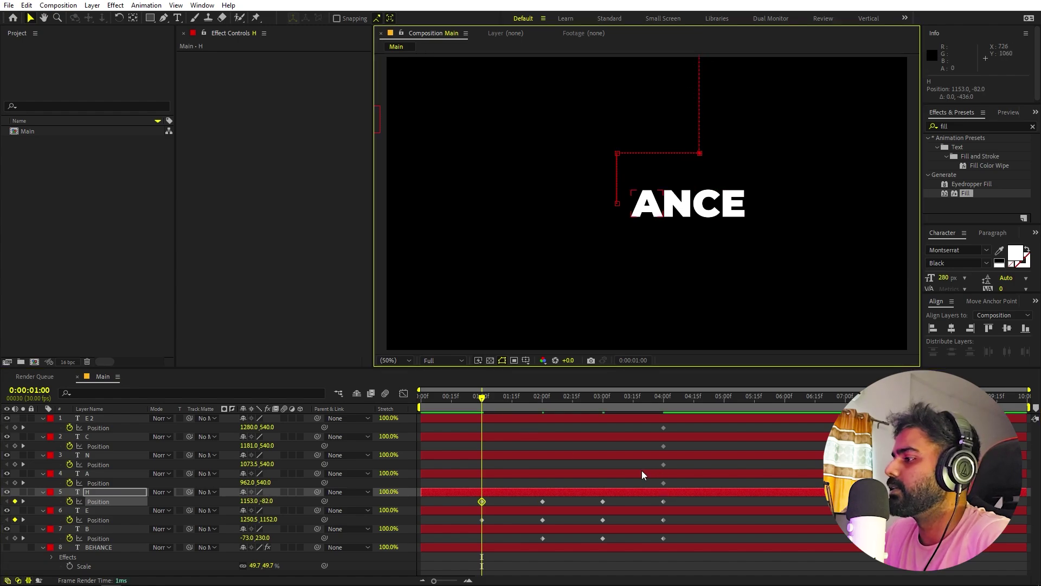
{"action": "left_click", "coordinate": [607, 402]}
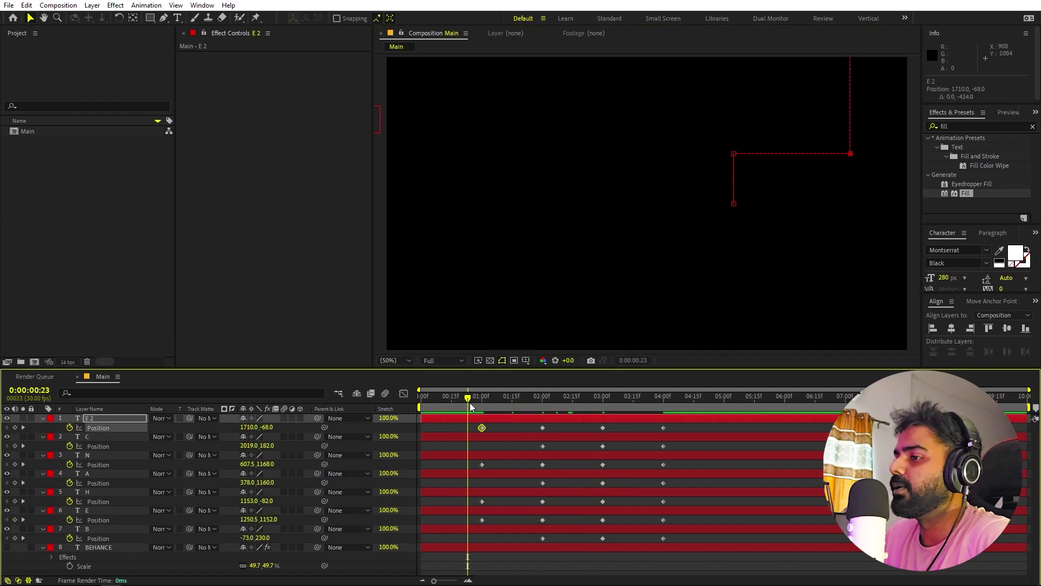
Step: Preview the fly-in animation, then marquee-select all seven letters' Position keyframes
{"action": "key", "text": "space"}
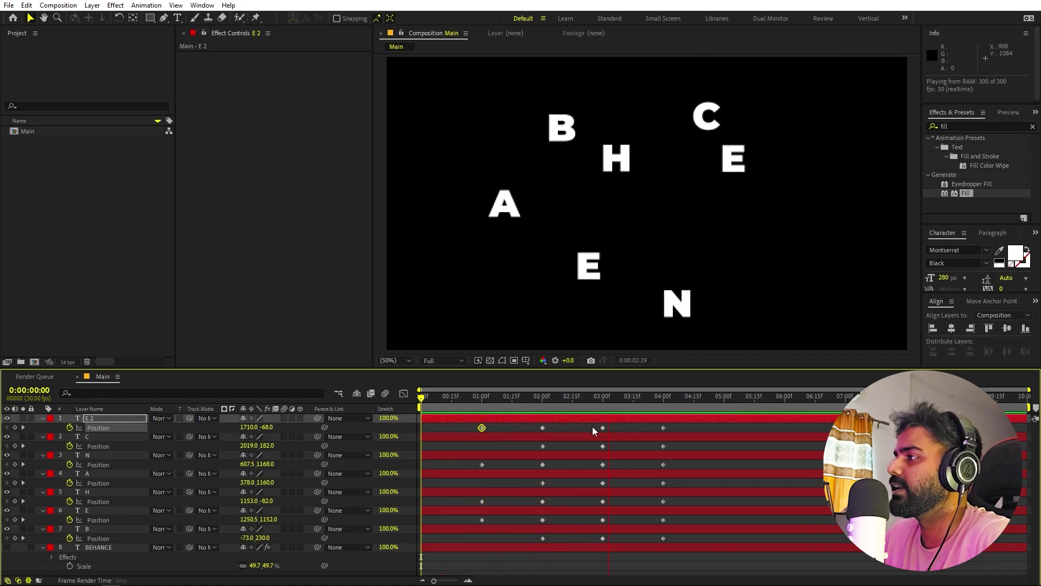
{"action": "key", "text": "space"}
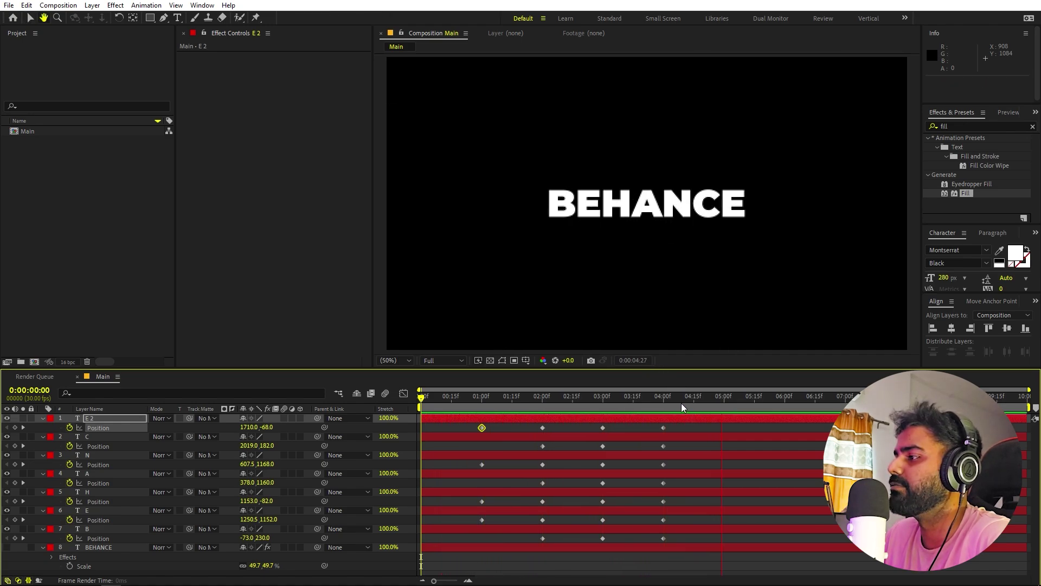
{"action": "left_click", "coordinate": [666, 399]}
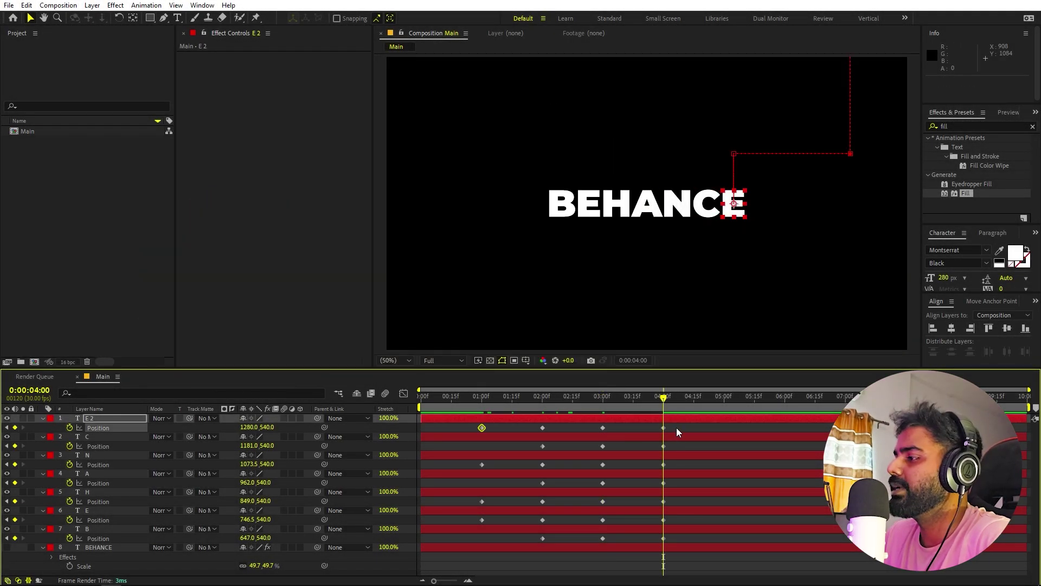
{"action": "left_click_drag", "start_coordinate": [676, 427], "coordinate": [470, 541]}
Step: Apply Easy Ease to the Position keyframes and steepen the ease in the speed graph
{"action": "key", "text": "F9"}
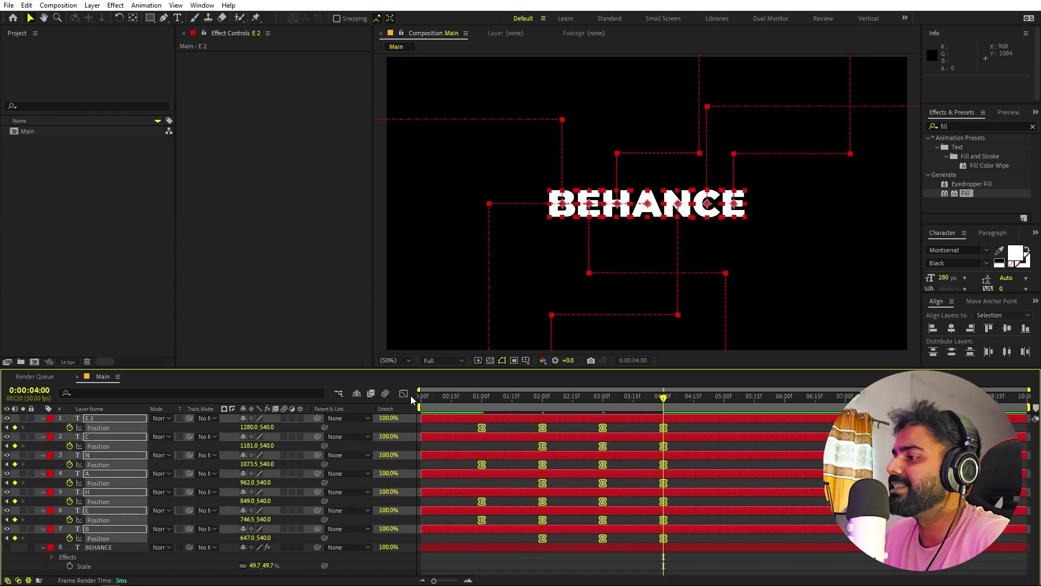
{"action": "left_click", "coordinate": [404, 393]}
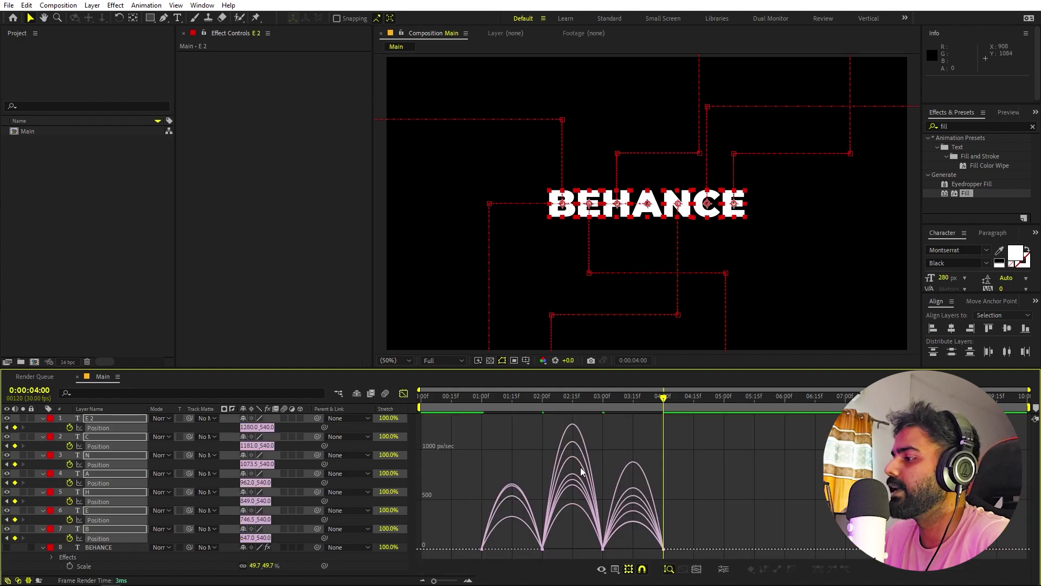
{"action": "left_click", "coordinate": [603, 569]}
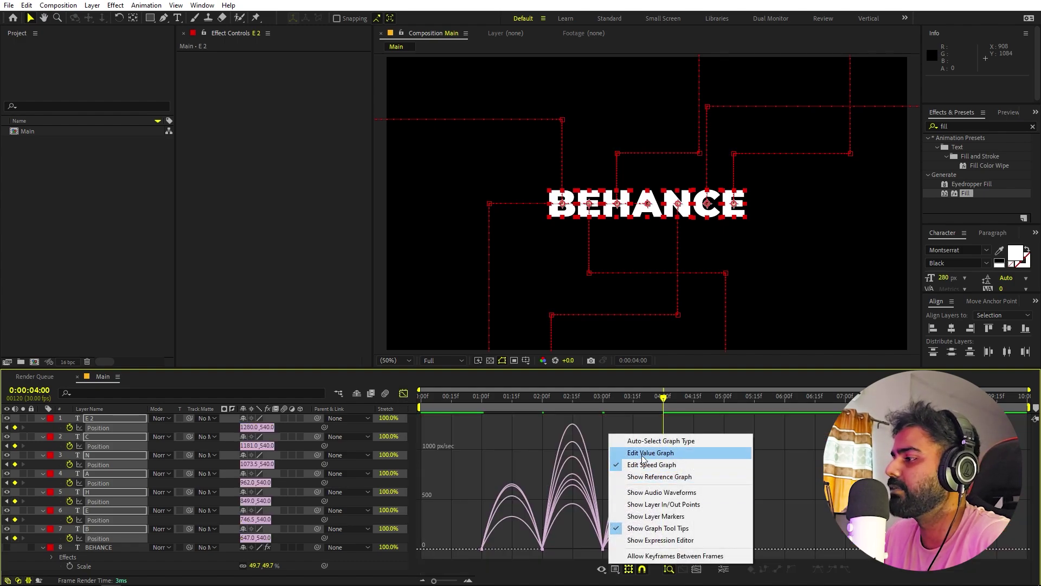
{"action": "left_click", "coordinate": [792, 507]}
{"action": "left_click_drag", "start_coordinate": [731, 554], "coordinate": [484, 514]}
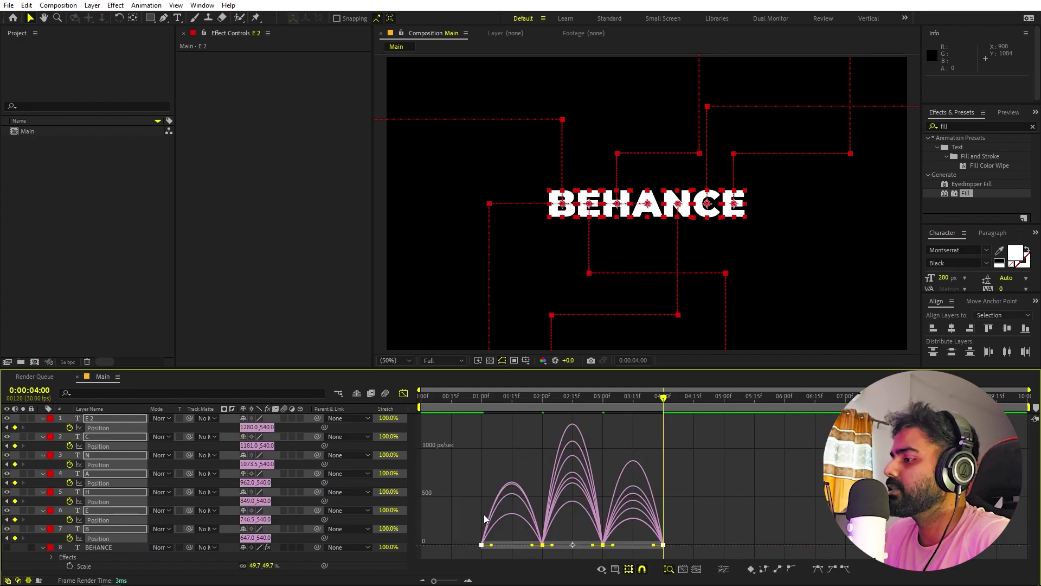
{"action": "key", "text": "F9"}
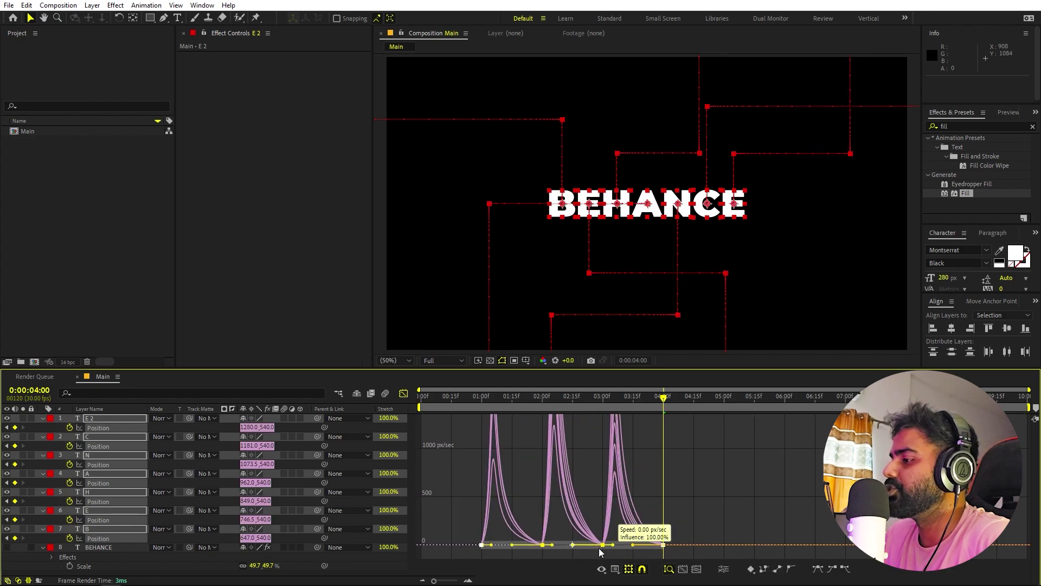
Step: Preview the eased animation and return to the keyframe view at 1 second
{"action": "left_click", "coordinate": [463, 398]}
{"action": "key", "text": "space"}
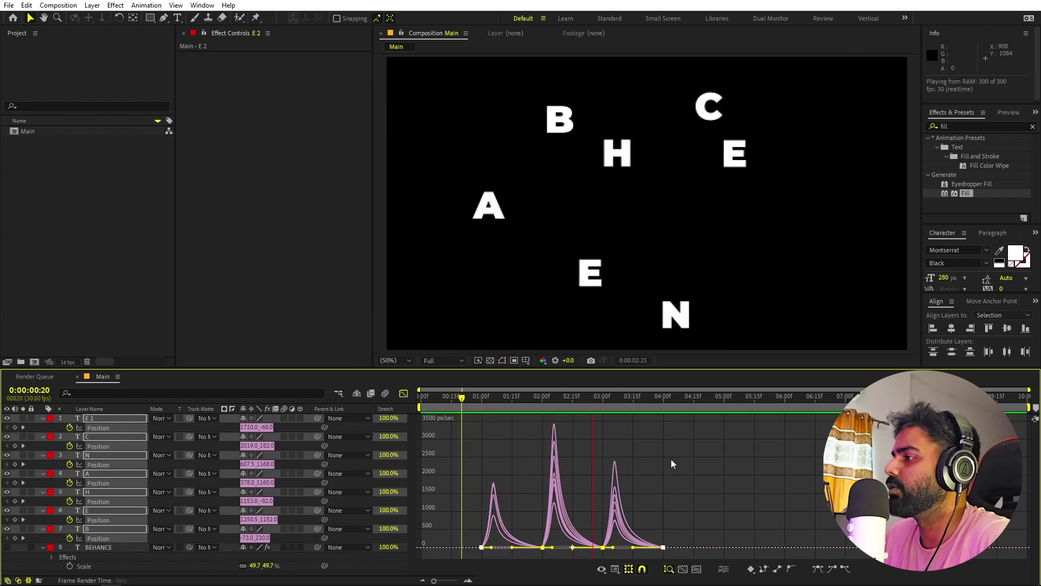
{"action": "key", "text": "space"}
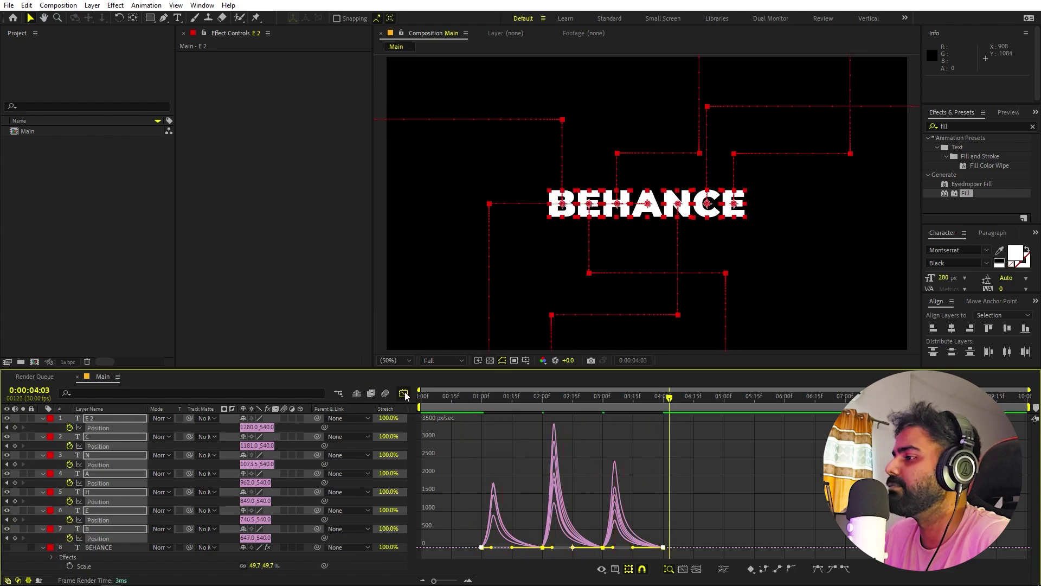
{"action": "left_click", "coordinate": [403, 394]}
{"action": "left_click_drag", "start_coordinate": [530, 399], "coordinate": [483, 406]}
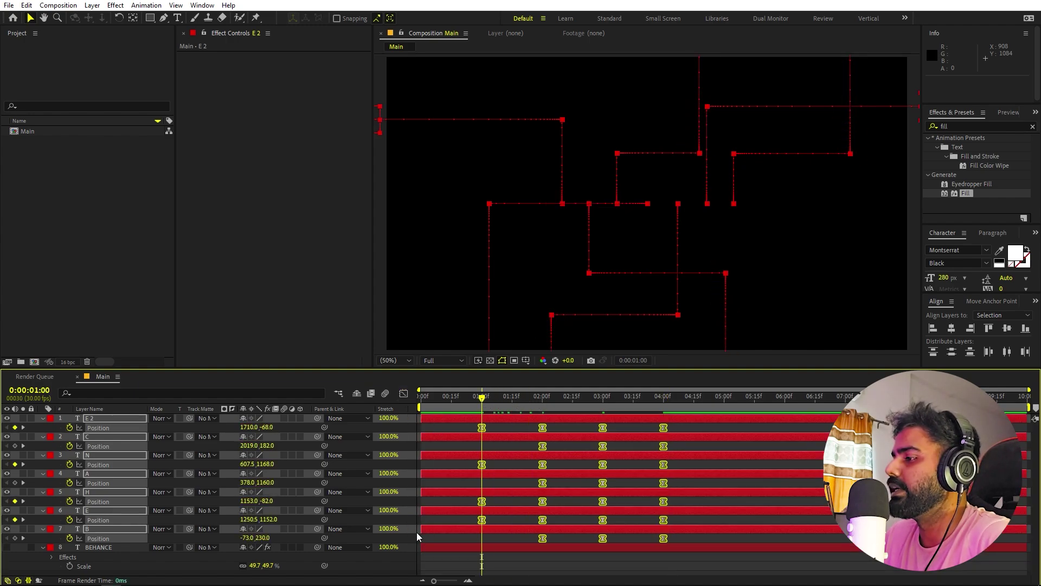
Step: Shift the letter layers to start at 1 second and compress their Position keyframes into a shorter span
{"action": "left_click_drag", "start_coordinate": [420, 532], "coordinate": [482, 532]}
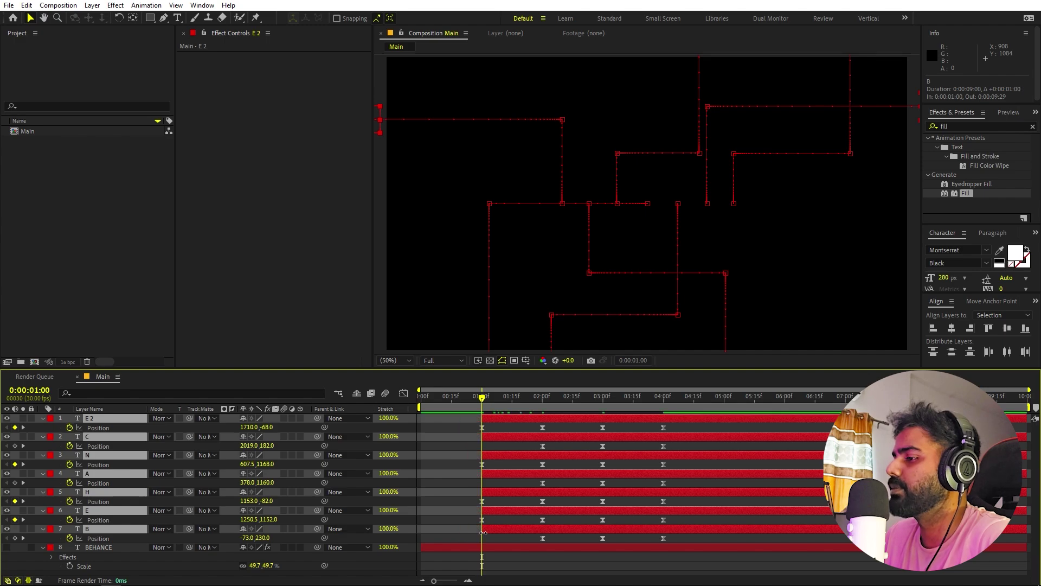
{"action": "left_click_drag", "start_coordinate": [677, 544], "coordinate": [468, 425]}
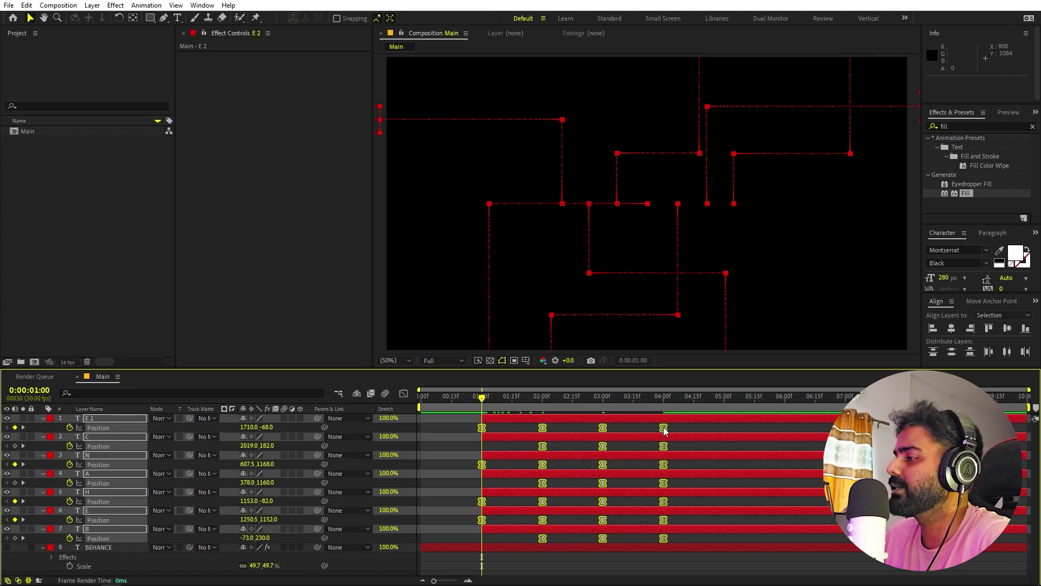
{"action": "left_click_drag", "start_coordinate": [663, 430], "coordinate": [589, 435]}
Step: Preview the faster fly-in, then move the letter animations to start at frame zero
{"action": "key", "text": "space"}
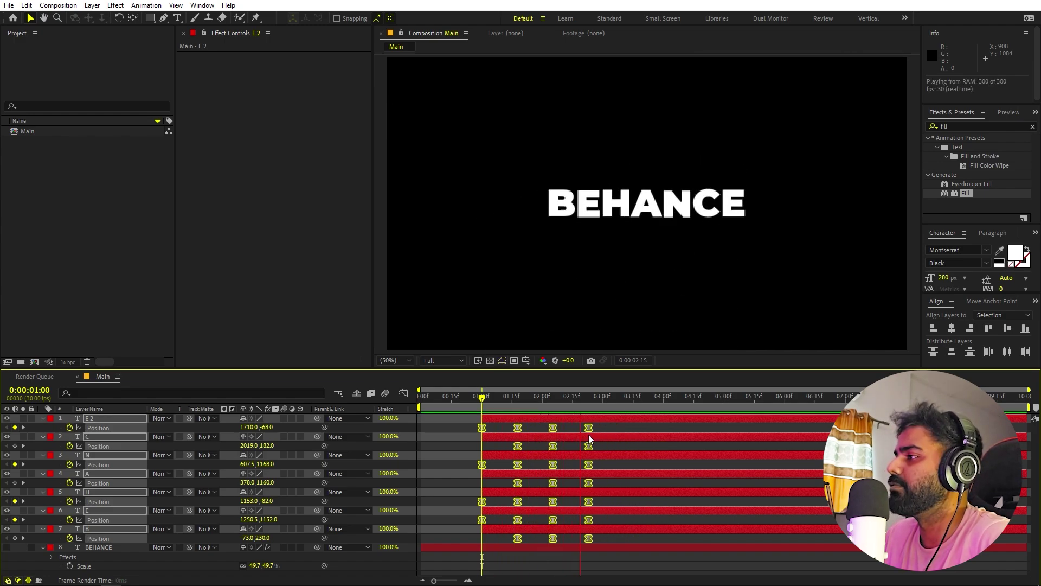
{"action": "key", "text": "Home"}
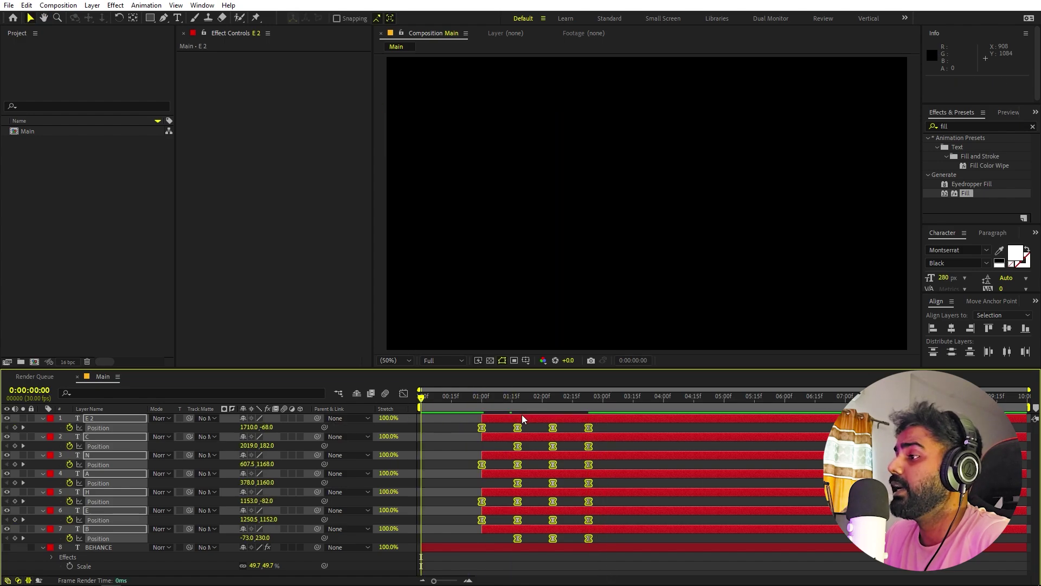
{"action": "left_click", "coordinate": [524, 417]}
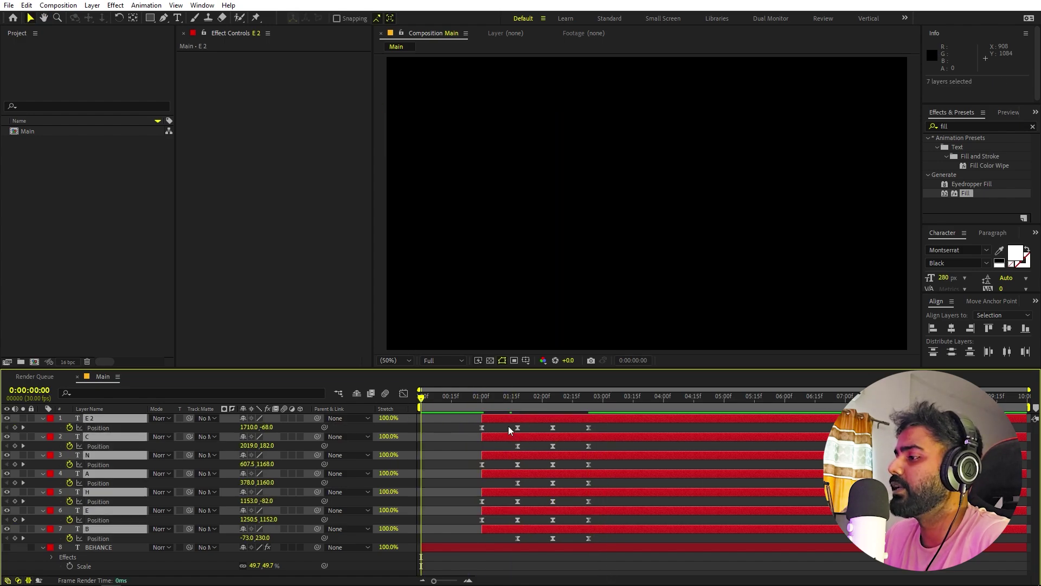
{"action": "left_click_drag", "start_coordinate": [498, 418], "coordinate": [441, 427]}
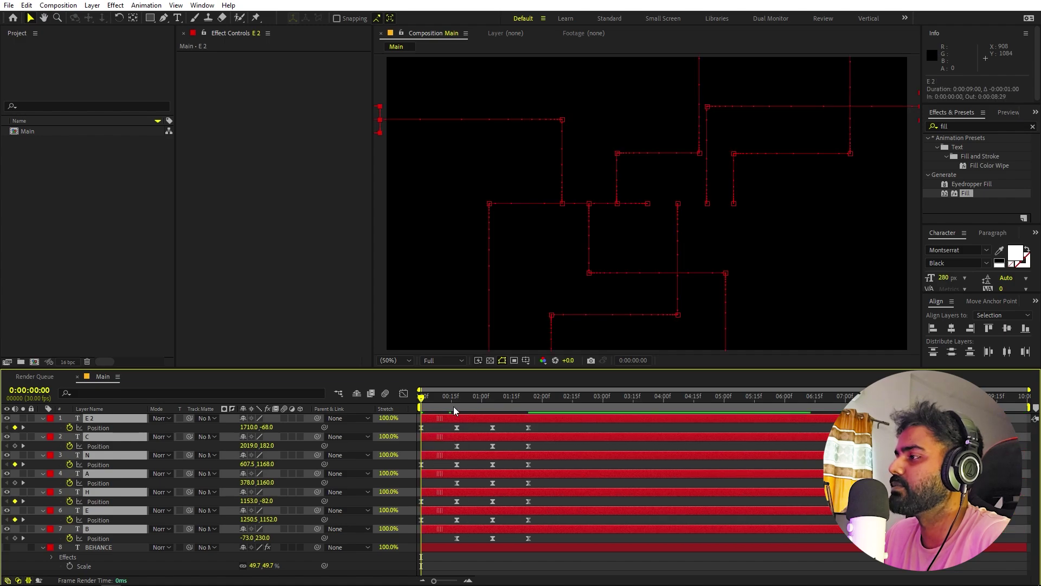
Step: Delay the E and H letter layers to frame 9 so the letters fly in staggered, and preview it
{"action": "key", "text": "space"}
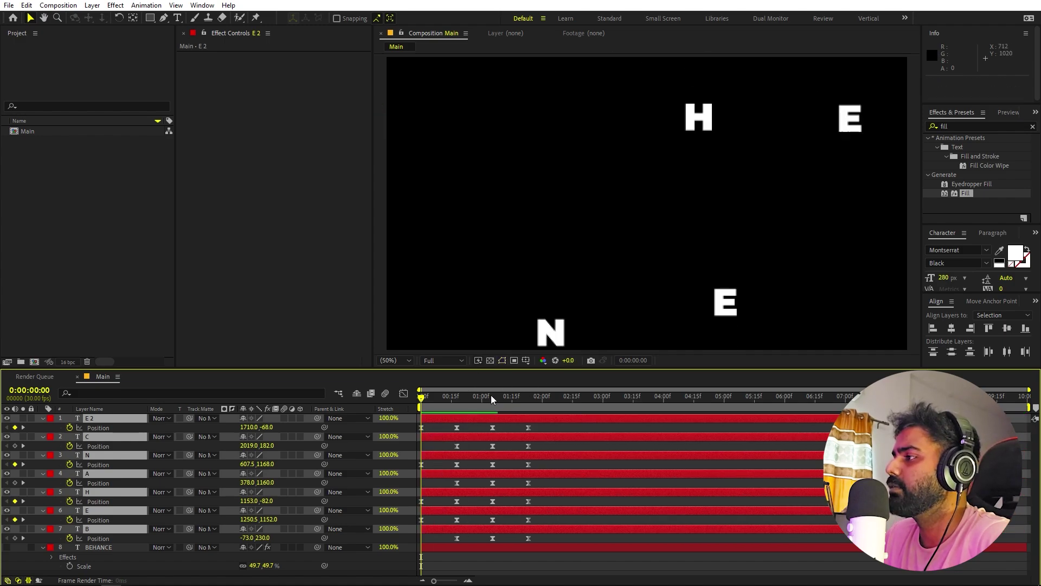
{"action": "left_click", "coordinate": [533, 426]}
{"action": "key", "text": "space"}
{"action": "left_click", "coordinate": [421, 426]}
{"action": "left_click_drag", "start_coordinate": [418, 426], "coordinate": [441, 428]}
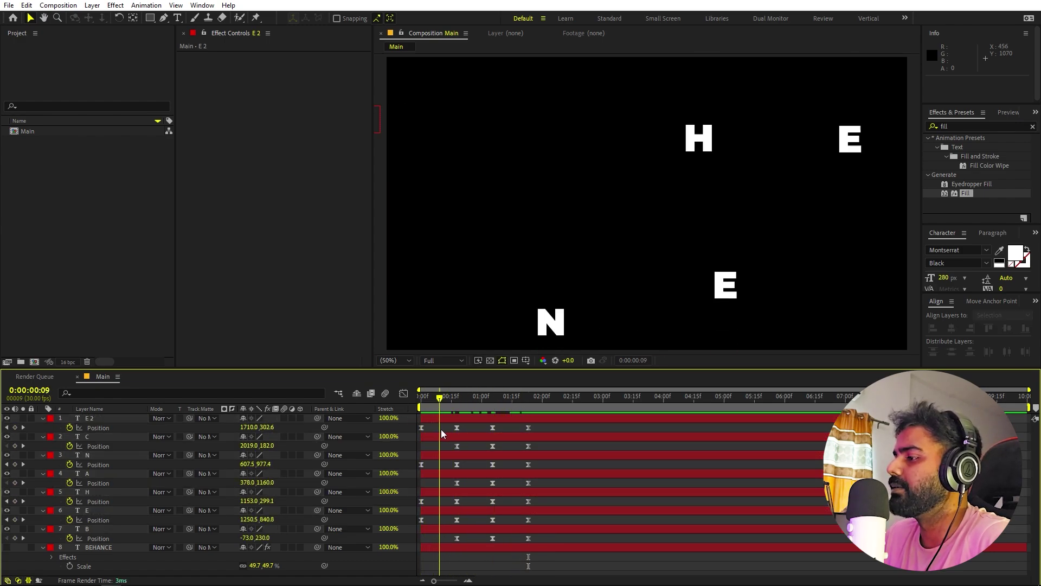
{"action": "left_click_drag", "start_coordinate": [441, 512], "coordinate": [494, 418]}
{"action": "key", "text": "space"}
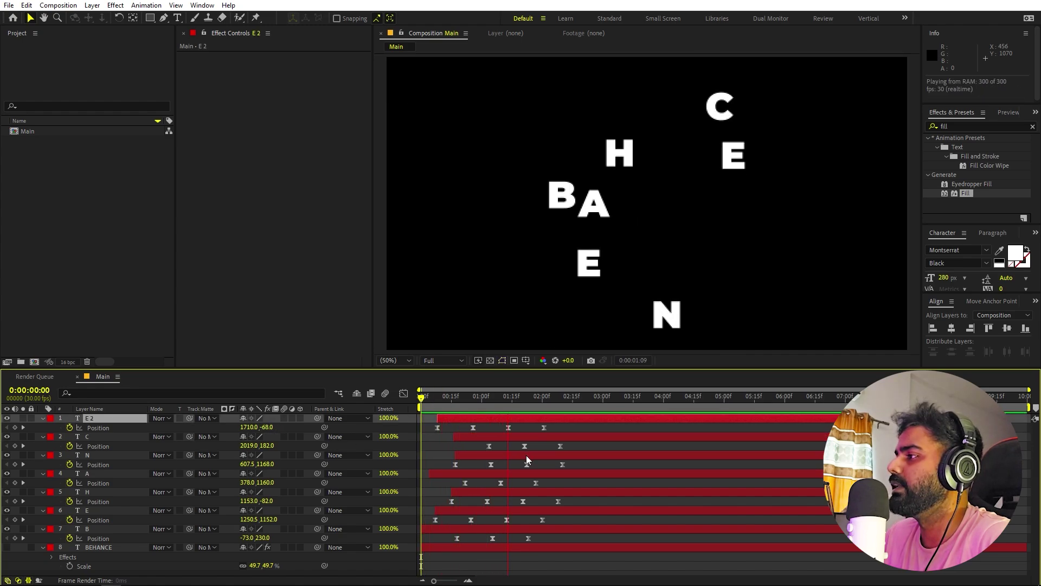
{"action": "key", "text": "space"}
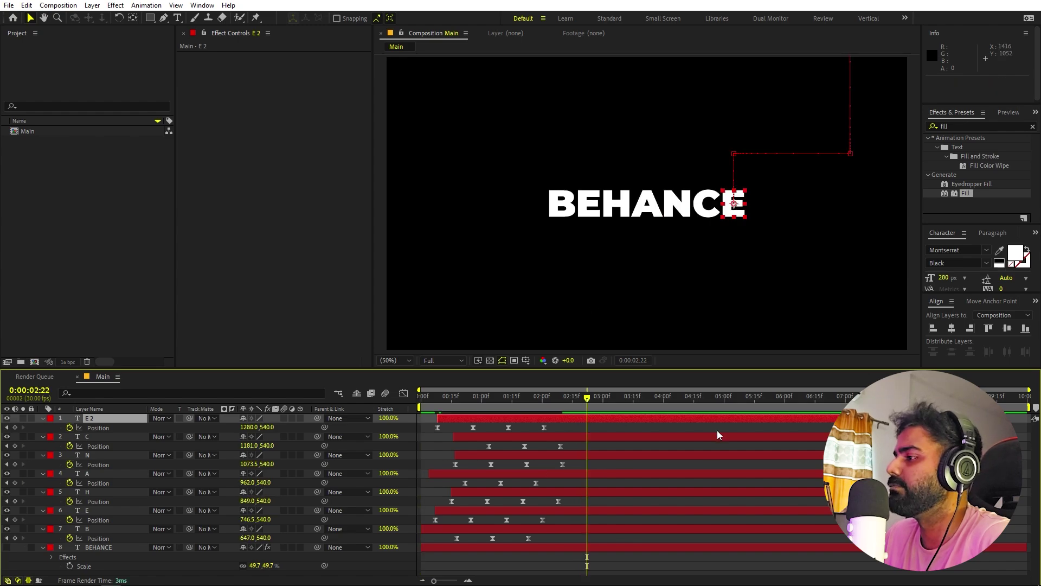
Step: Select all seven letter layers, collapse their properties and deselect them
{"action": "left_click", "coordinate": [613, 428]}
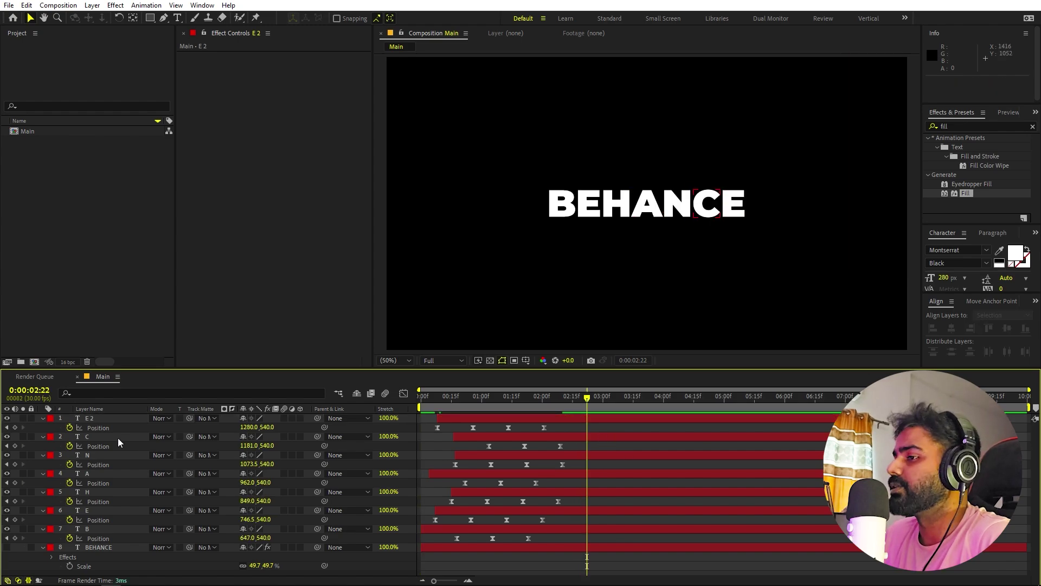
{"action": "left_click", "coordinate": [101, 417]}
{"action": "left_click", "coordinate": [106, 529], "text": "shift"}
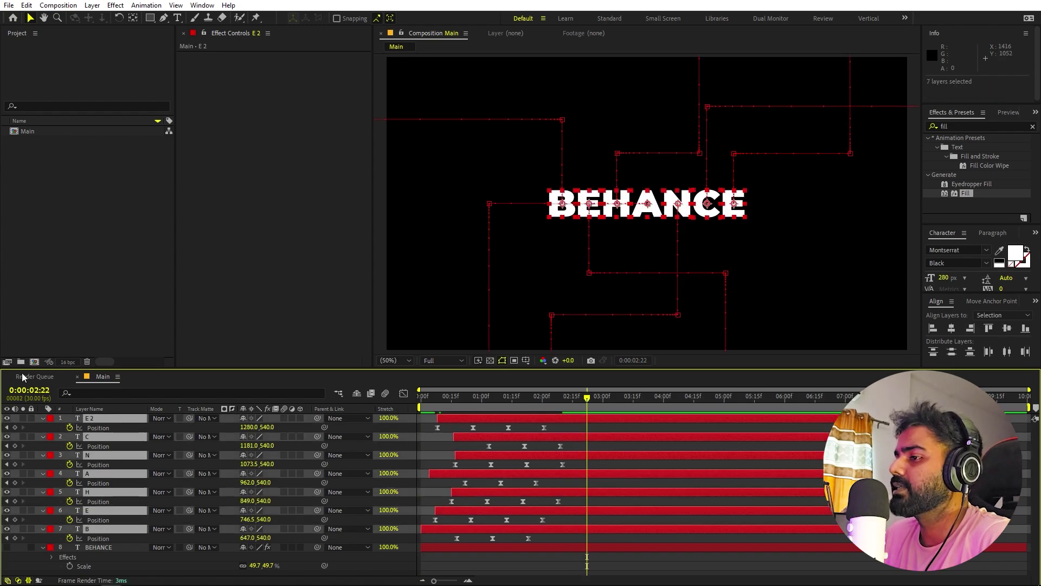
{"action": "left_click", "coordinate": [43, 418]}
{"action": "left_click", "coordinate": [679, 116]}
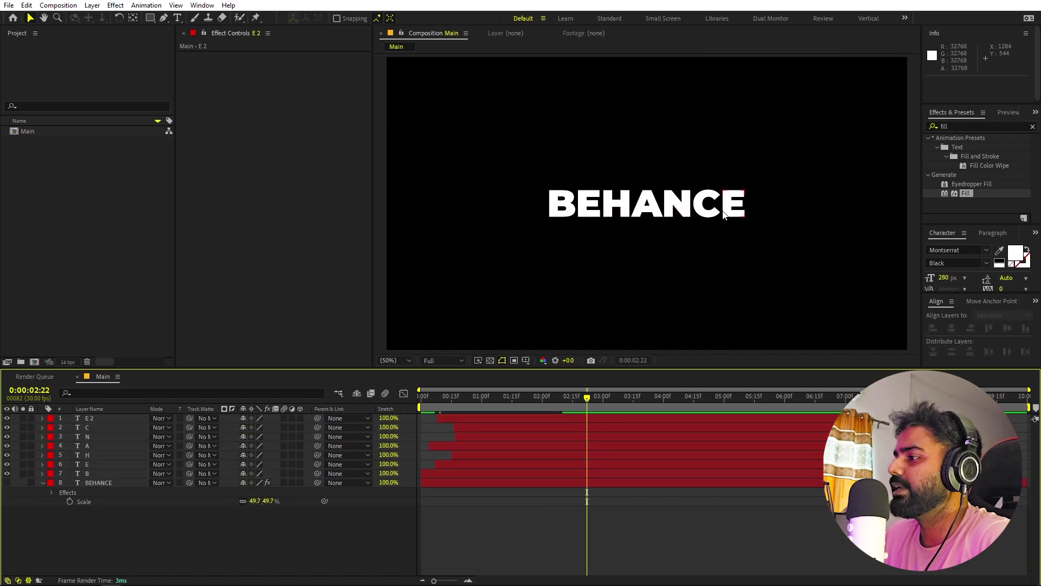
Step: Add a new adjustment layer to the composition
{"action": "right_click", "coordinate": [262, 539]}
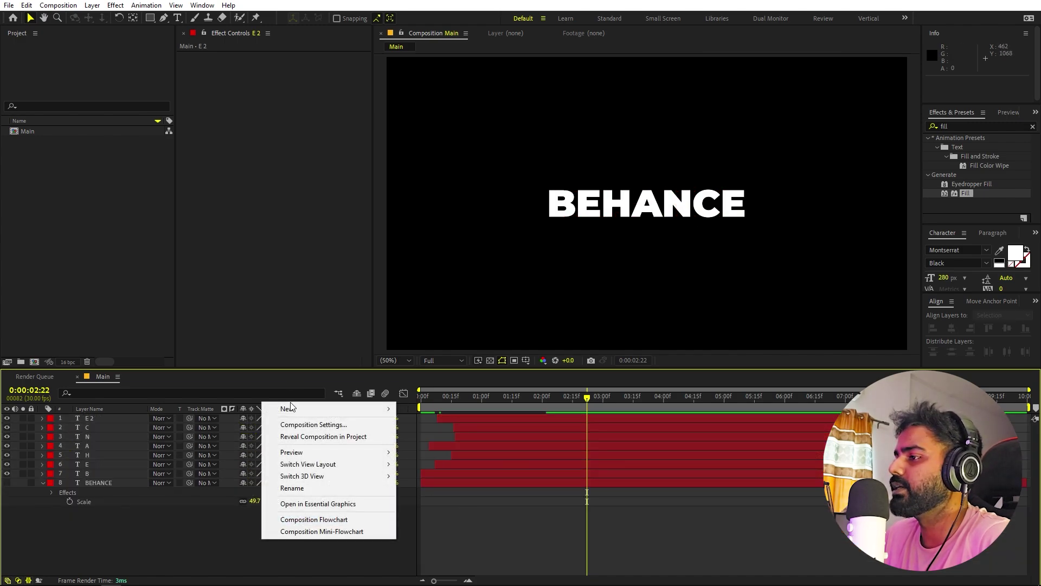
{"action": "mouse_move", "coordinate": [337, 407]}
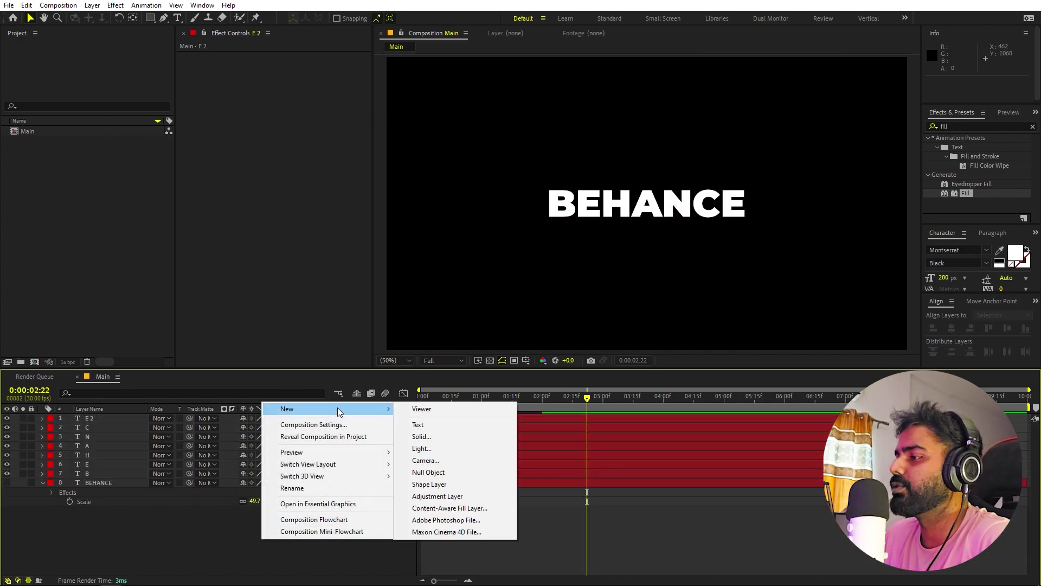
{"action": "left_click", "coordinate": [437, 496]}
Step: Duplicate the seven letter layers, move the copies above the adjustment layer and hide them
{"action": "left_click", "coordinate": [99, 429]}
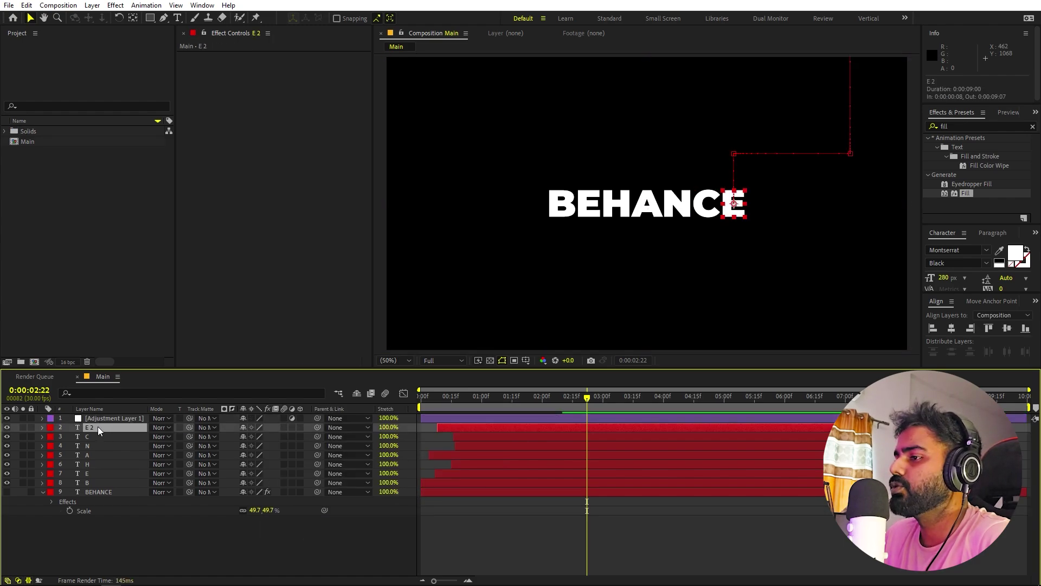
{"action": "left_click", "coordinate": [100, 483], "text": "shift"}
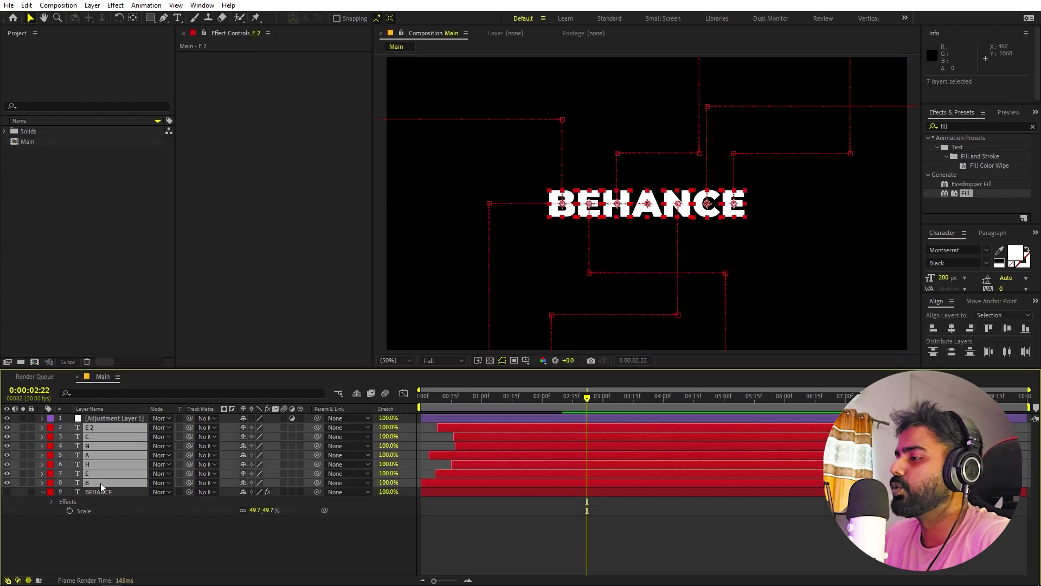
{"action": "key", "text": "ctrl+d"}
{"action": "left_click_drag", "start_coordinate": [106, 444], "coordinate": [106, 415]}
{"action": "left_click_drag", "start_coordinate": [8, 474], "coordinate": [7, 418]}
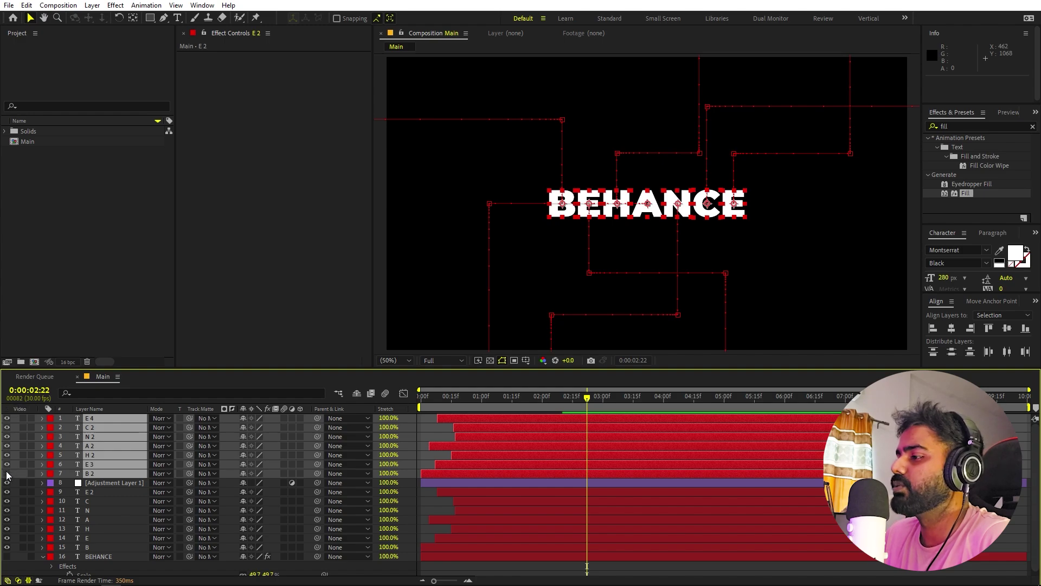
{"action": "left_click", "coordinate": [425, 503]}
{"action": "left_click", "coordinate": [471, 490]}
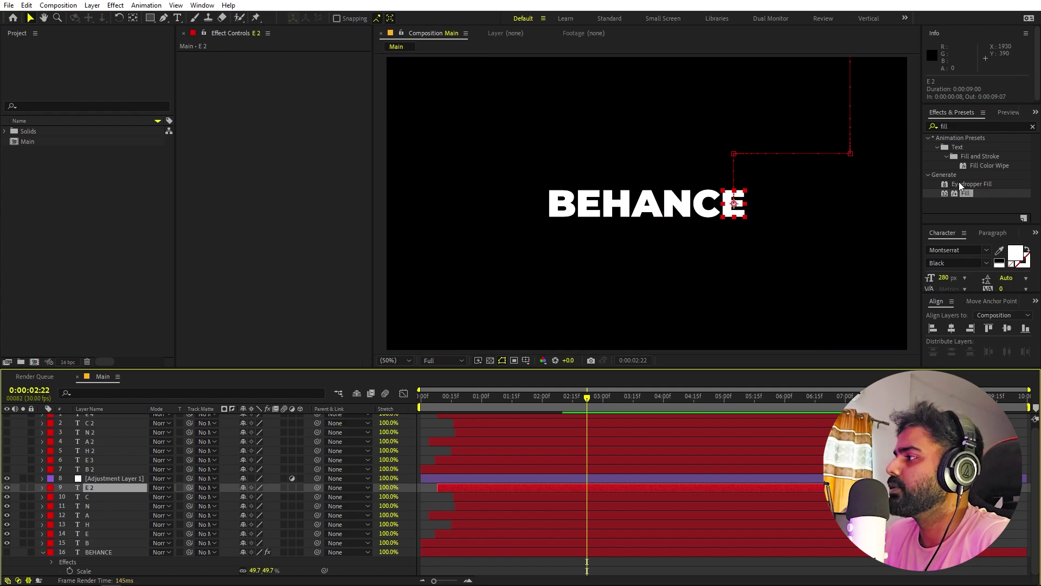
Step: Apply the Fill effect to the E 2 layer with a blue colour
{"action": "left_click_drag", "start_coordinate": [964, 193], "coordinate": [522, 487]}
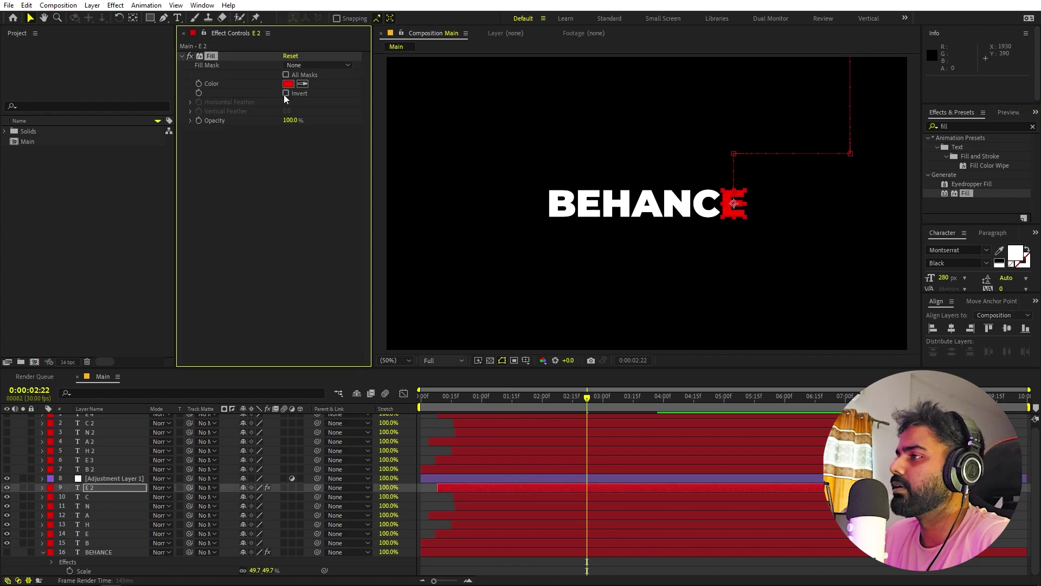
{"action": "left_click", "coordinate": [288, 84]}
{"action": "left_click_drag", "start_coordinate": [191, 314], "coordinate": [194, 327]}
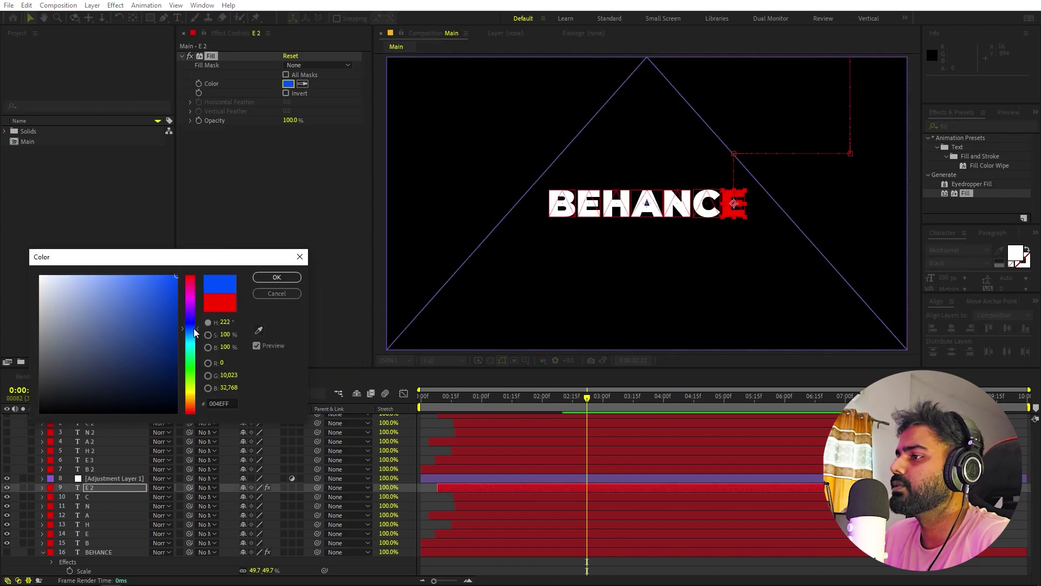
{"action": "left_click", "coordinate": [277, 277]}
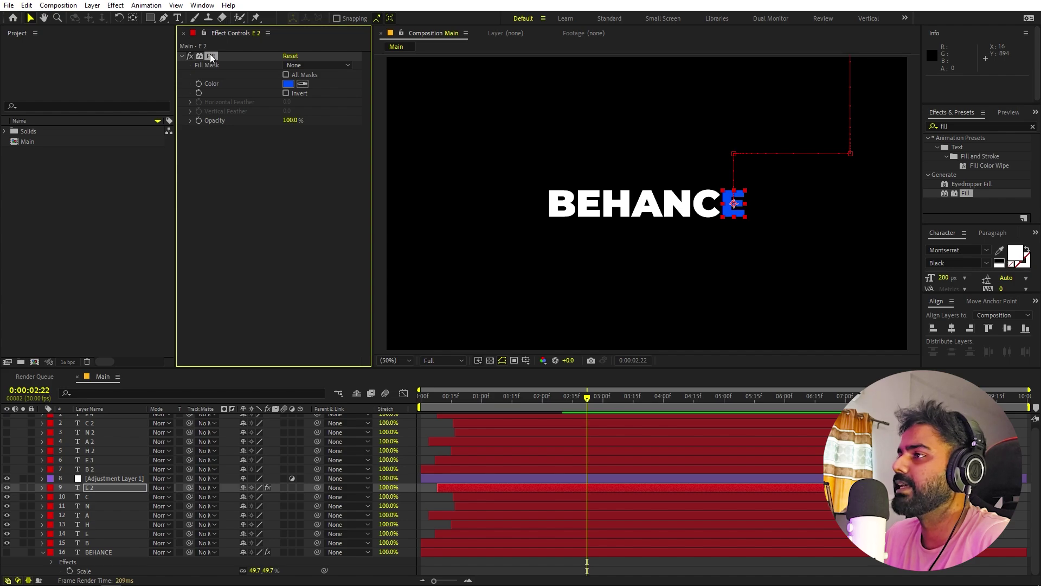
Step: Copy E 2's Fill with property links and paste it onto the C, N, A, H, E and B layers
{"action": "left_click", "coordinate": [26, 6]}
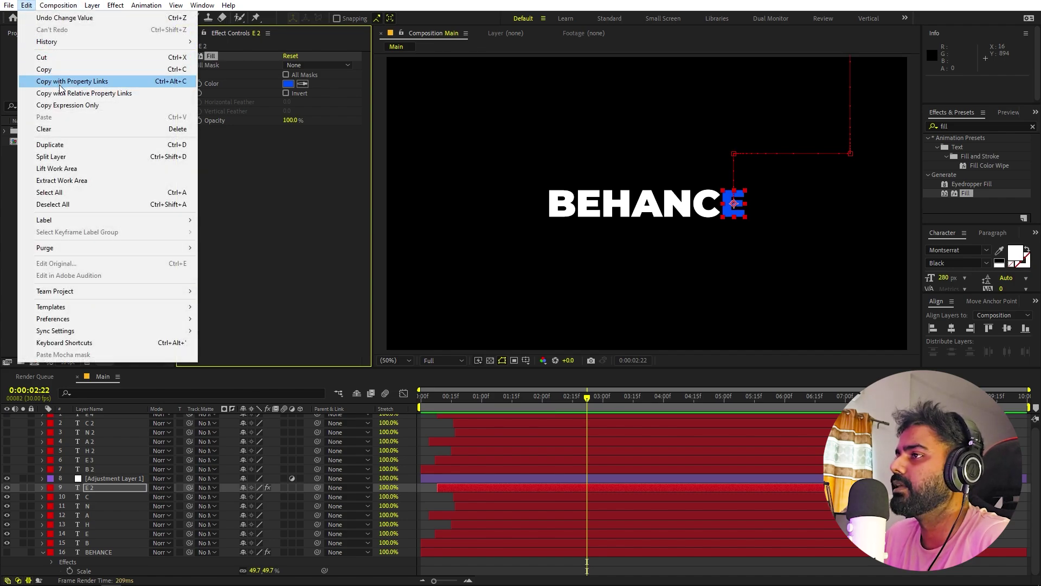
{"action": "left_click", "coordinate": [81, 85]}
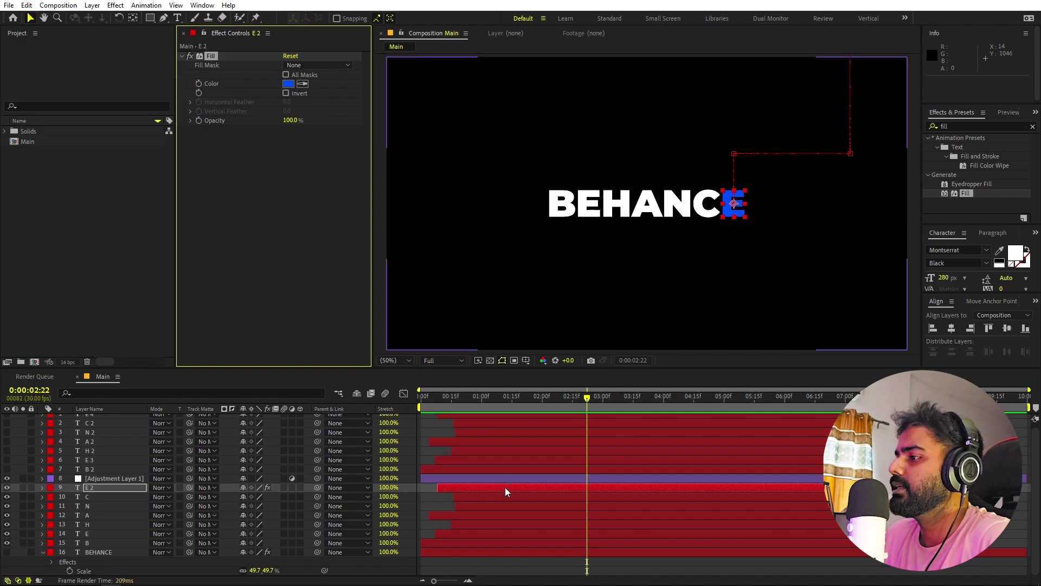
{"action": "left_click", "coordinate": [471, 495]}
{"action": "left_click", "coordinate": [105, 541], "text": "shift"}
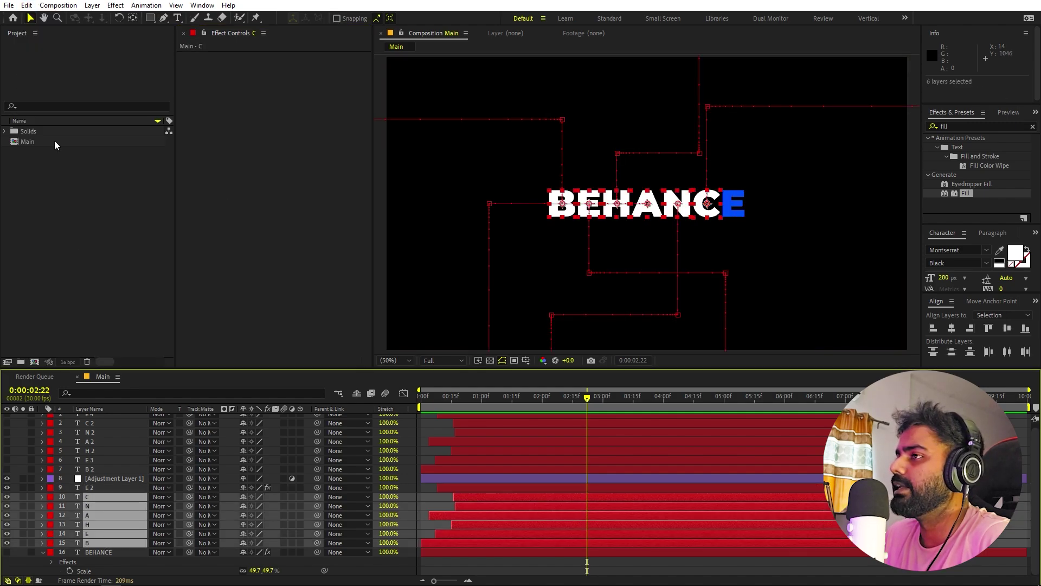
{"action": "left_click", "coordinate": [27, 5]}
{"action": "left_click", "coordinate": [62, 114]}
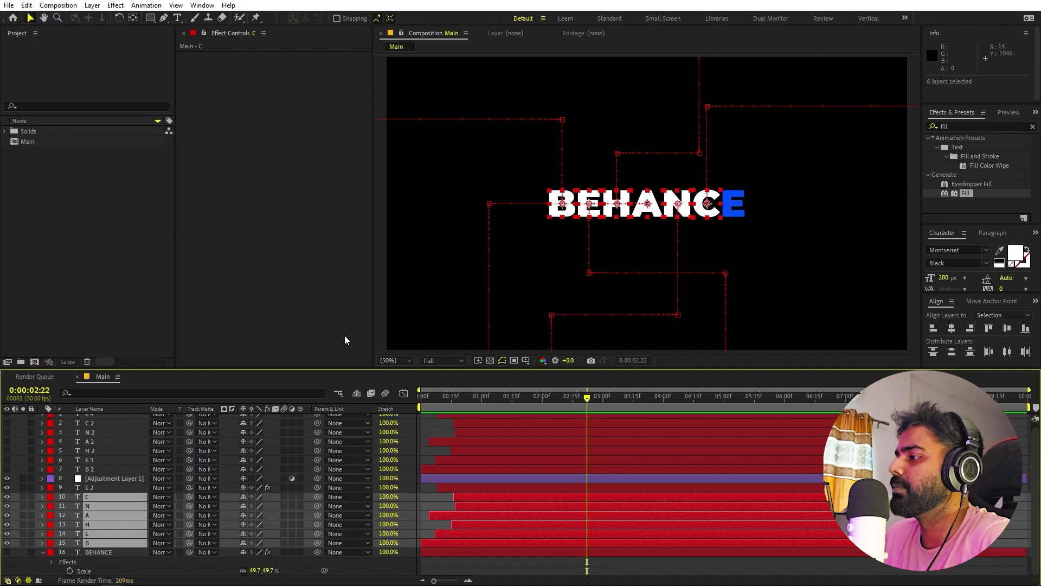
Step: Try a lighter blue on E 2's Fill, cancel it, and scrub the animation to check it
{"action": "left_click", "coordinate": [460, 490]}
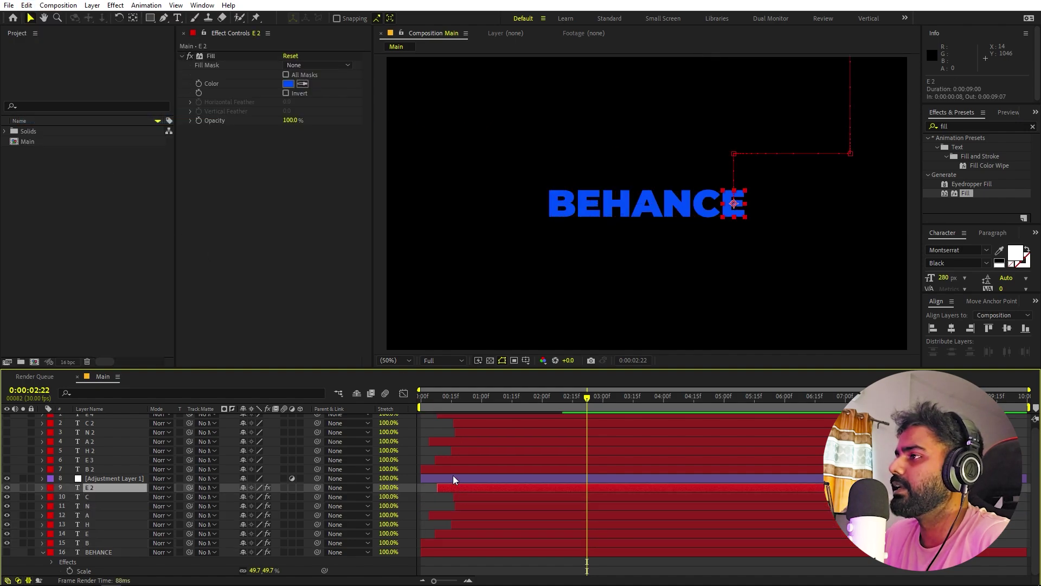
{"action": "left_click", "coordinate": [288, 84]}
{"action": "left_click_drag", "start_coordinate": [98, 347], "coordinate": [130, 273]}
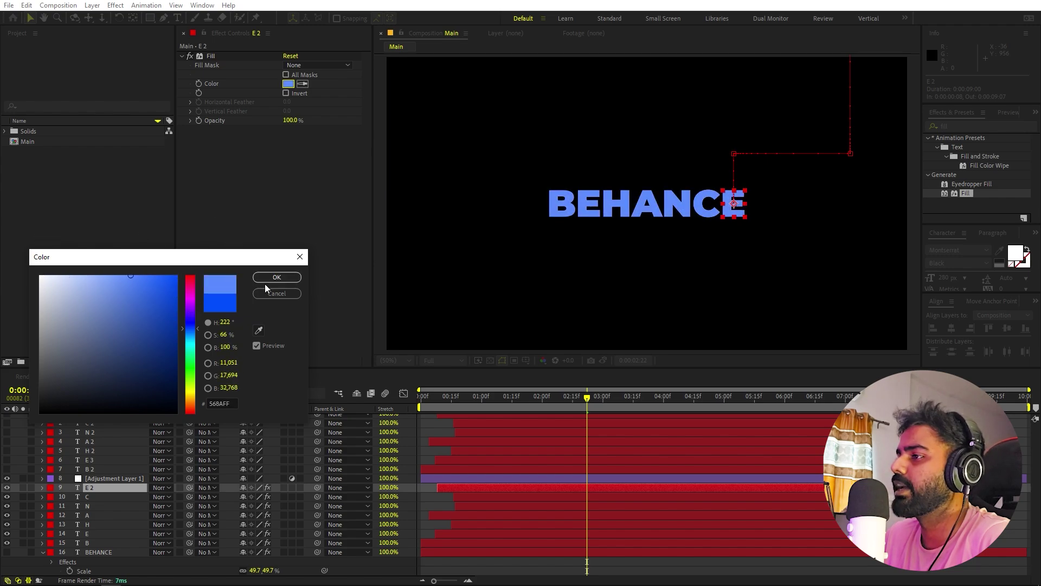
{"action": "left_click", "coordinate": [265, 291]}
{"action": "left_click", "coordinate": [122, 516]}
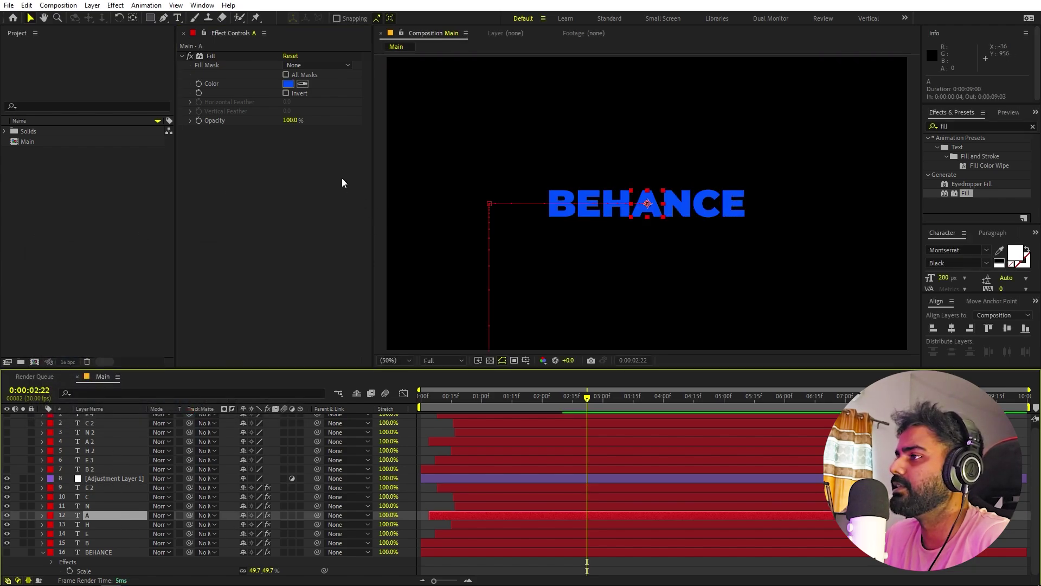
{"action": "left_click", "coordinate": [428, 461]}
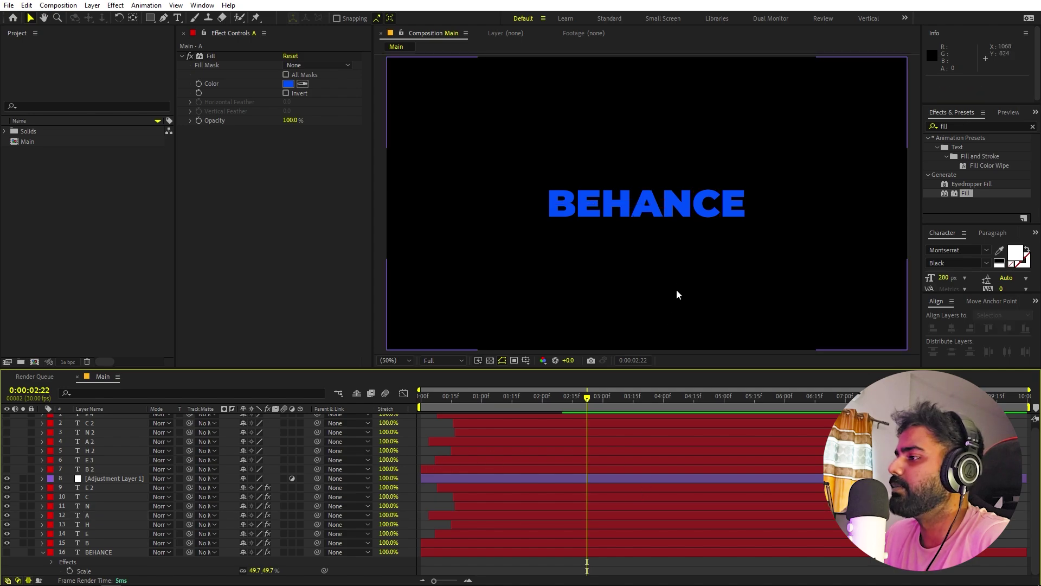
{"action": "left_click_drag", "start_coordinate": [585, 399], "coordinate": [622, 386]}
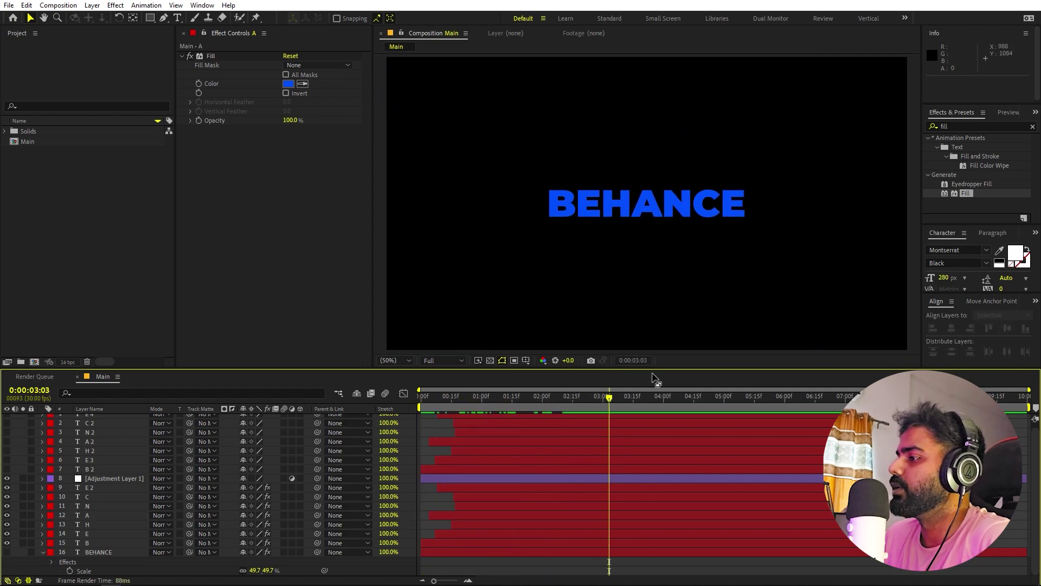
Step: Apply the Echo effect to the adjustment layer and set its operator to Maximum
{"action": "left_click", "coordinate": [977, 130]}
{"action": "type", "text": "ec"}
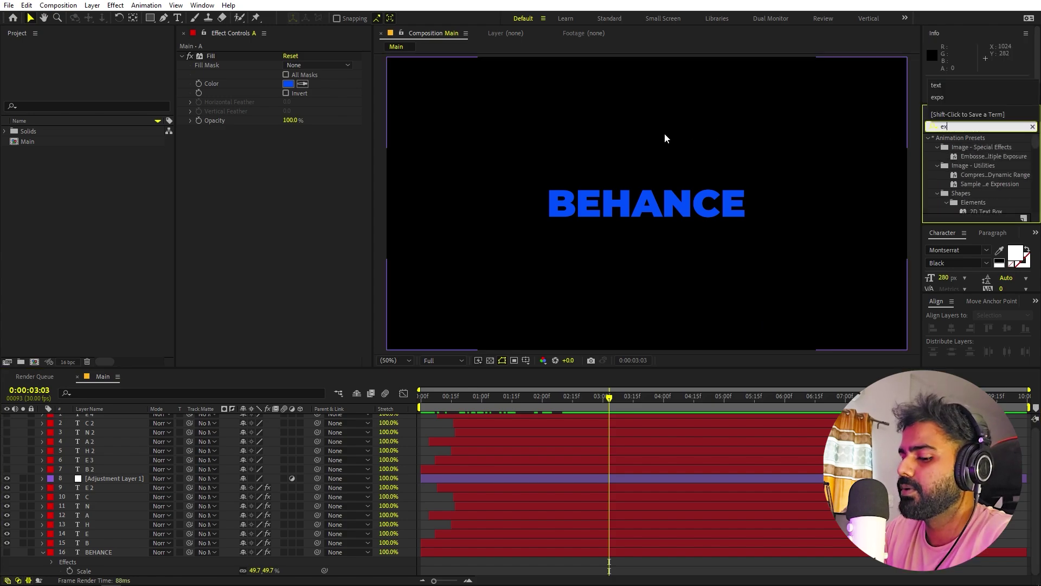
{"action": "type", "text": "ho"}
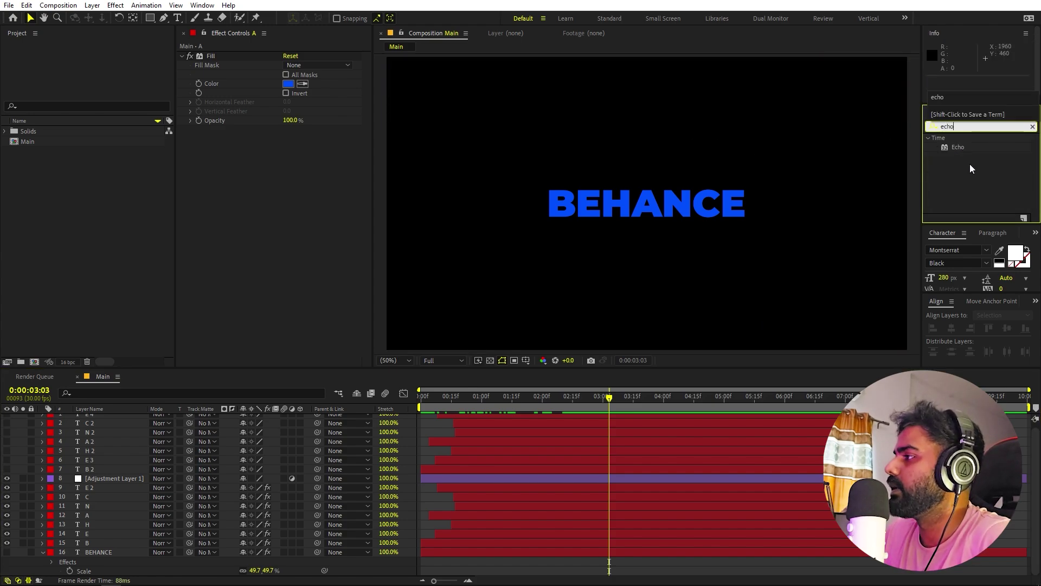
{"action": "left_click", "coordinate": [959, 147]}
{"action": "left_click_drag", "start_coordinate": [961, 148], "coordinate": [109, 476]}
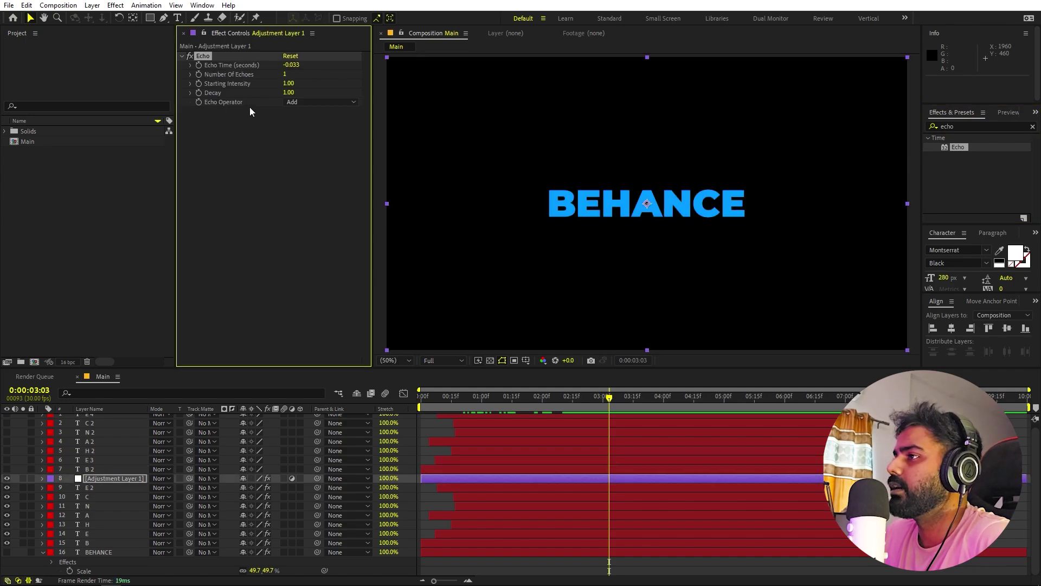
{"action": "left_click", "coordinate": [298, 102]}
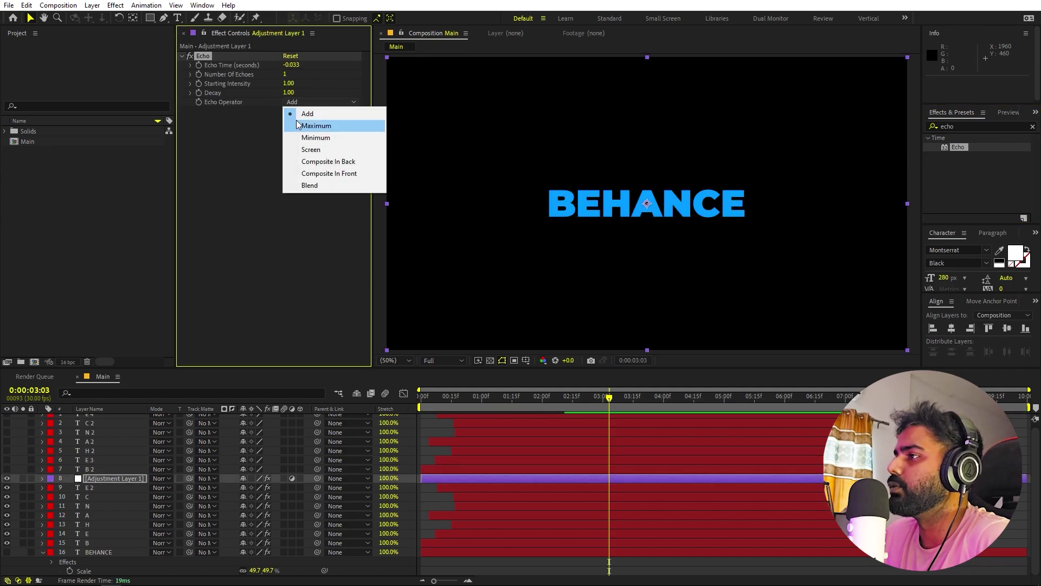
{"action": "left_click", "coordinate": [316, 125]}
Step: Set the Echo Time to -0.001 seconds
{"action": "left_click", "coordinate": [293, 65]}
{"action": "key", "text": "Right"}
{"action": "key", "text": "shift+Left"}
{"action": "key", "text": "shift+Left"}
{"action": "key", "text": "shift+Left"}
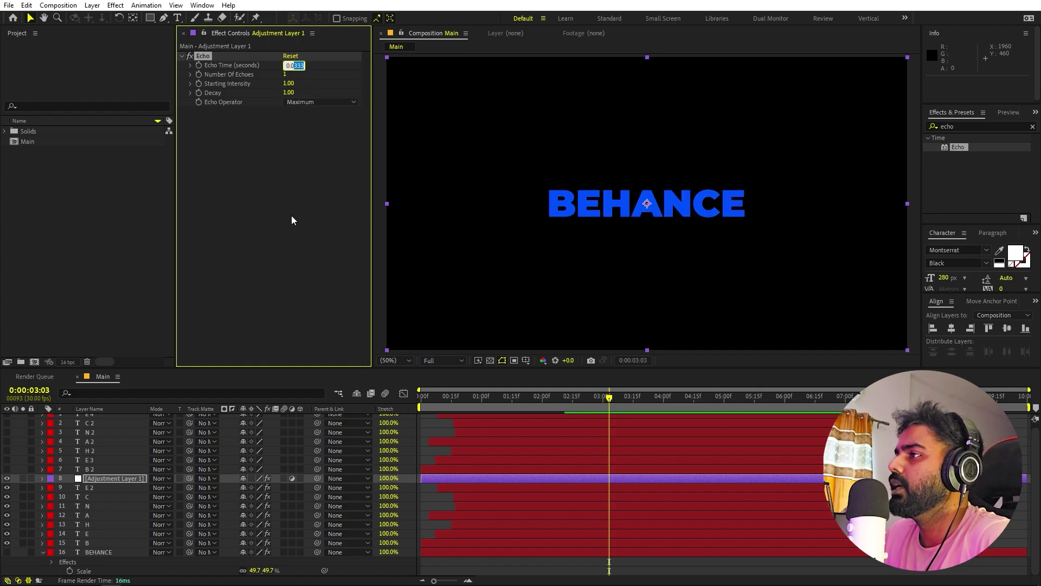
{"action": "type", "text": "01"}
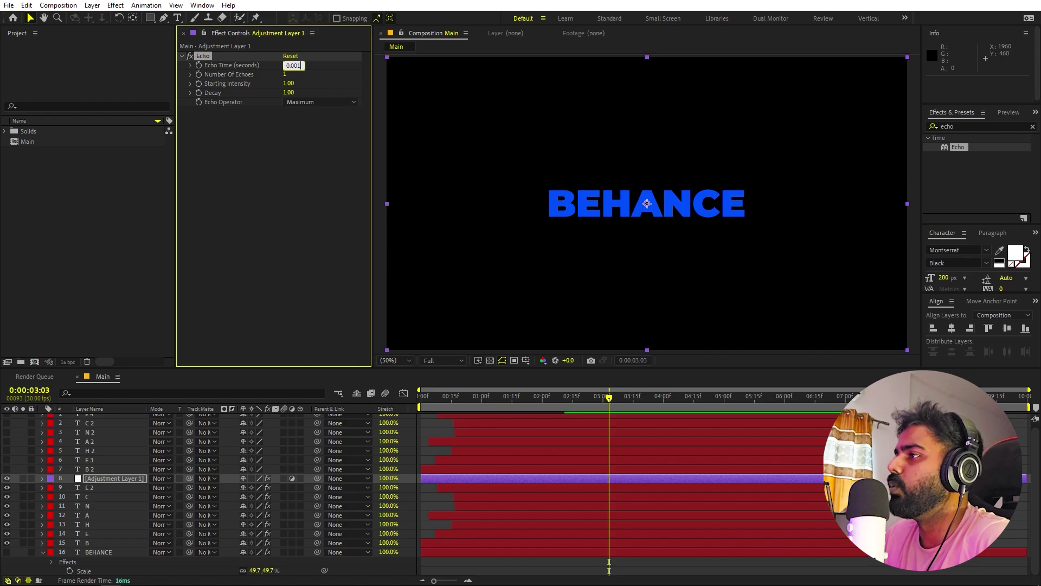
{"action": "key", "text": "Home"}
{"action": "type", "text": "-"}
{"action": "key", "text": "Return"}
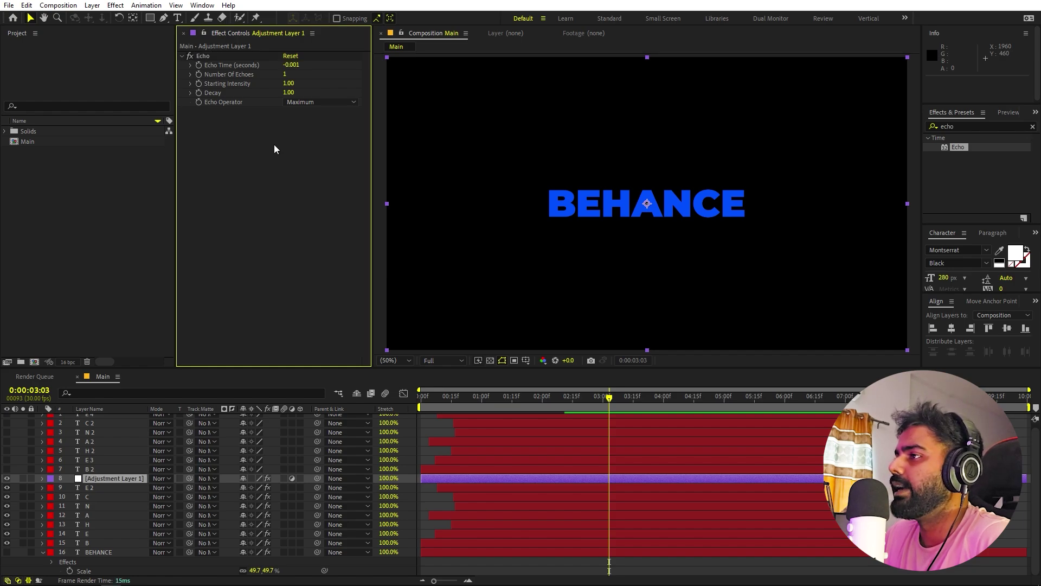
Step: Set Number Of Echoes to 100 and preview the animation from the start
{"action": "left_click", "coordinate": [283, 74]}
{"action": "type", "text": "100"}
{"action": "key", "text": "Return"}
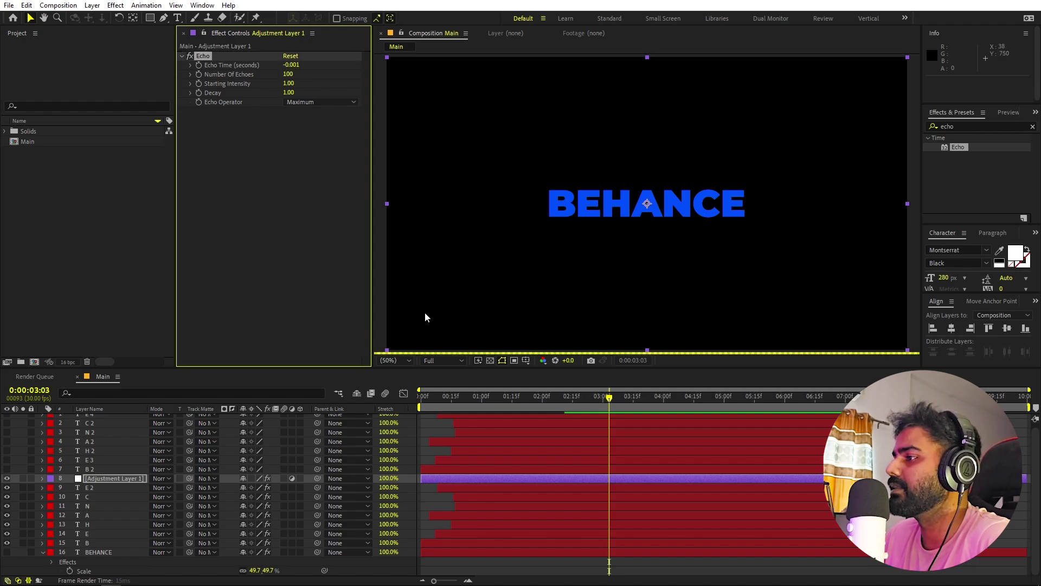
{"action": "left_click_drag", "start_coordinate": [562, 398], "coordinate": [274, 394]}
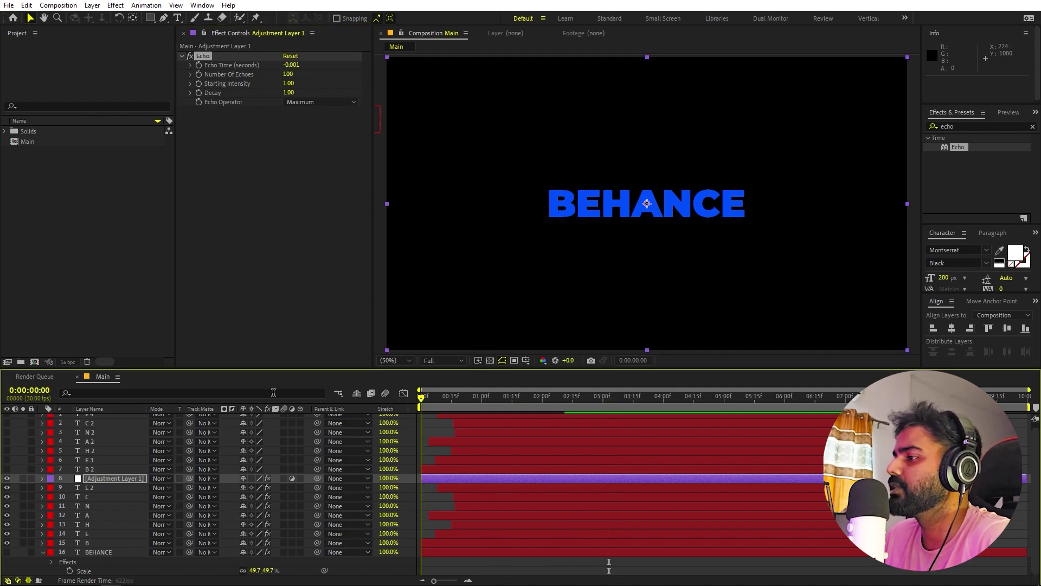
{"action": "key", "text": "space"}
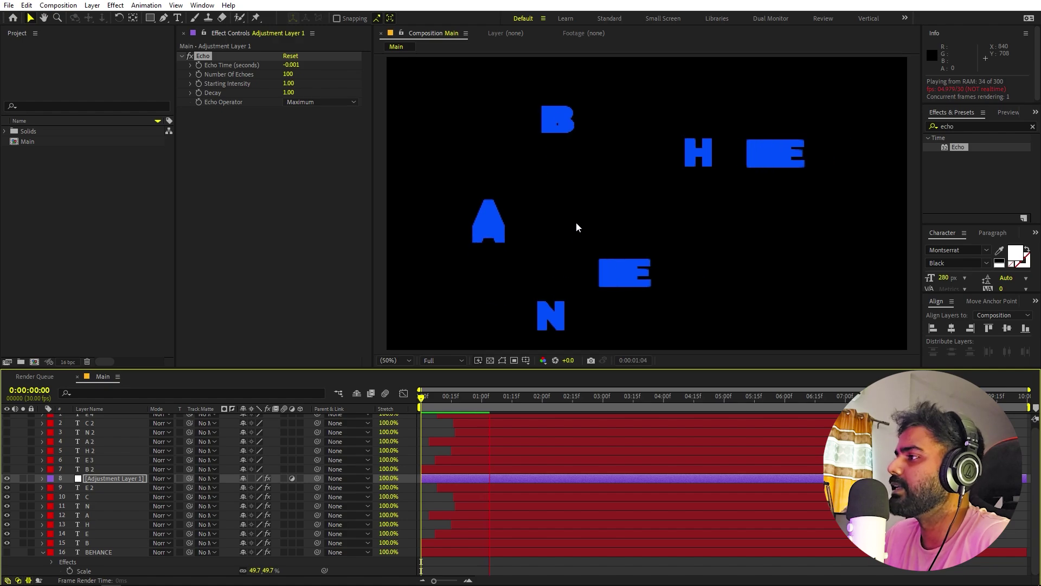
Step: Turn on visibility for the white letter layers E 4 through B 2 and preview the trails
{"action": "left_click_drag", "start_coordinate": [471, 406], "coordinate": [496, 411]}
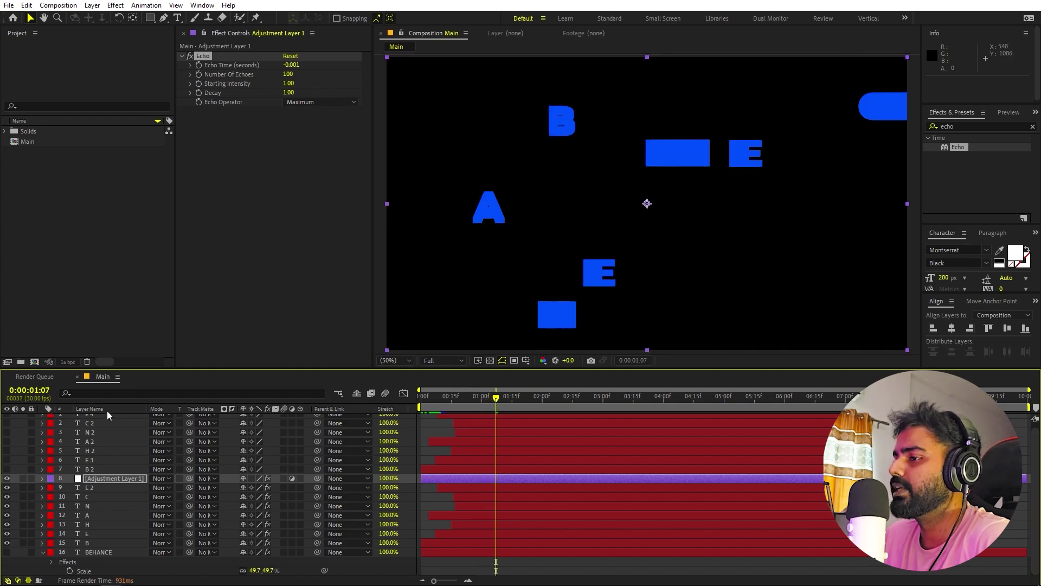
{"action": "left_click", "coordinate": [103, 470]}
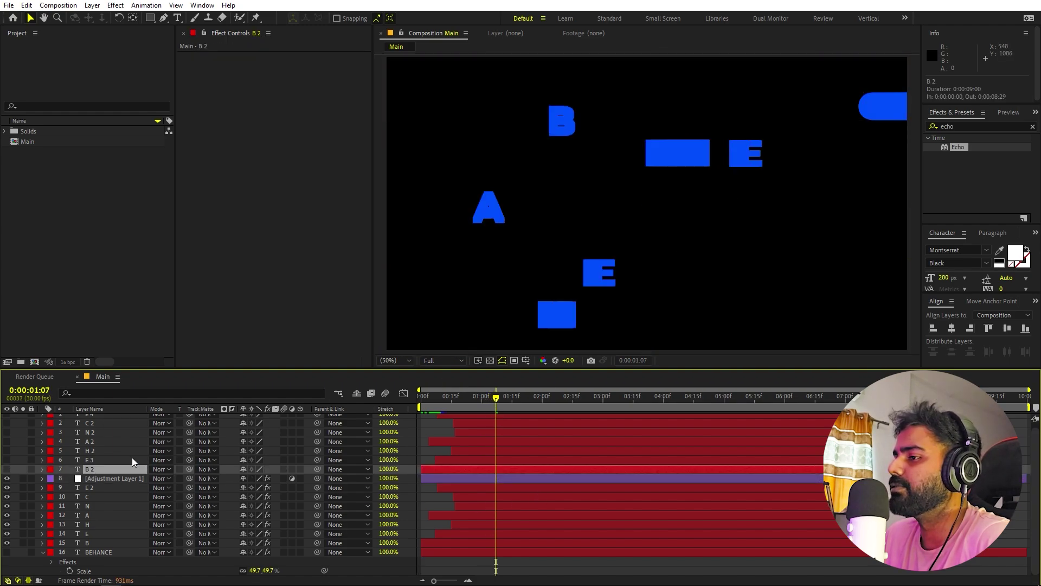
{"action": "scroll", "coordinate": [125, 450], "scroll_direction": "up", "scroll_amount": 1}
{"action": "left_click", "coordinate": [94, 417], "text": "shift"}
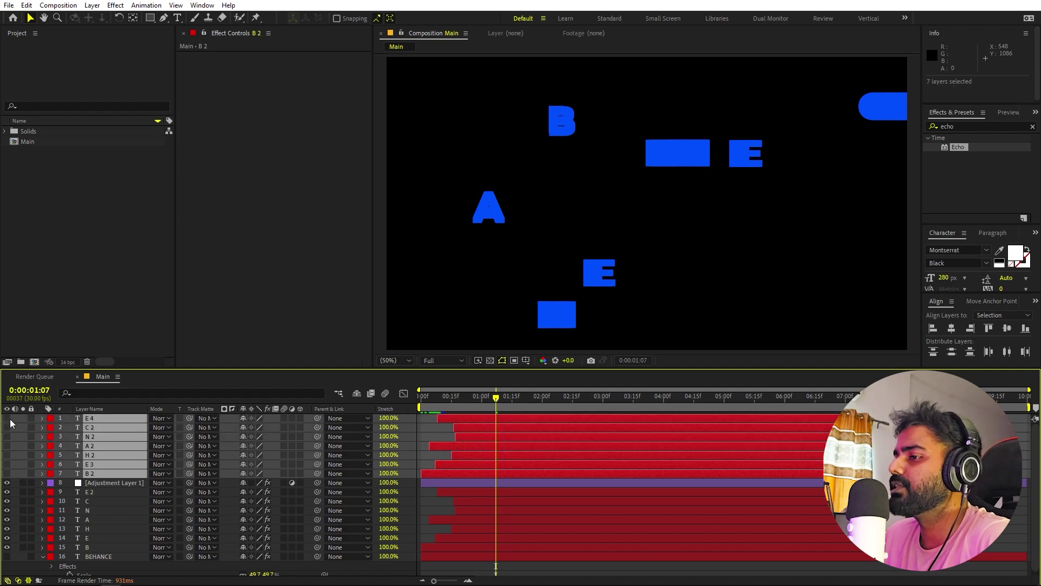
{"action": "left_click_drag", "start_coordinate": [7, 418], "coordinate": [7, 472]}
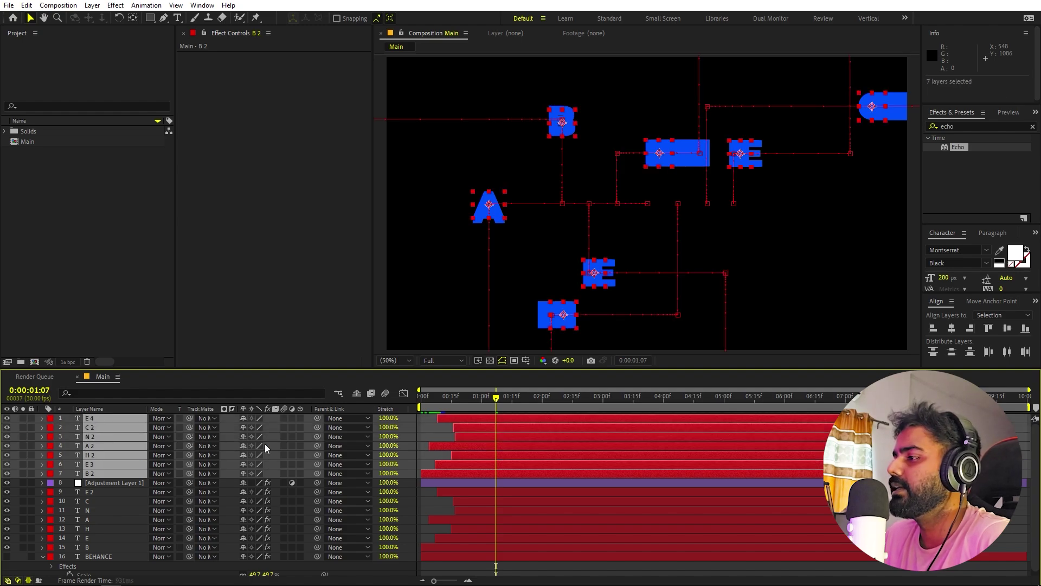
{"action": "left_click", "coordinate": [427, 425]}
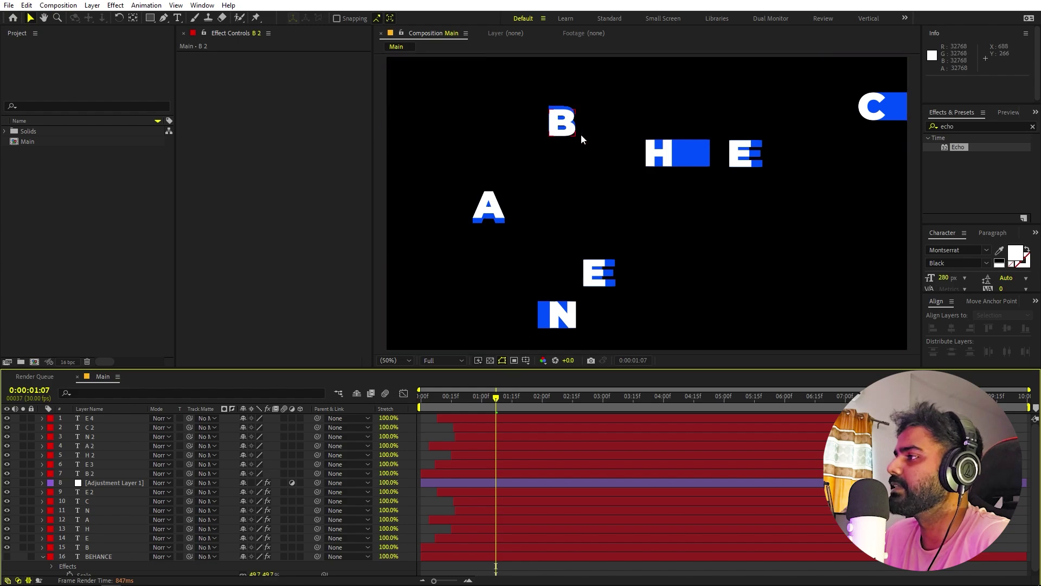
{"action": "key", "text": "space"}
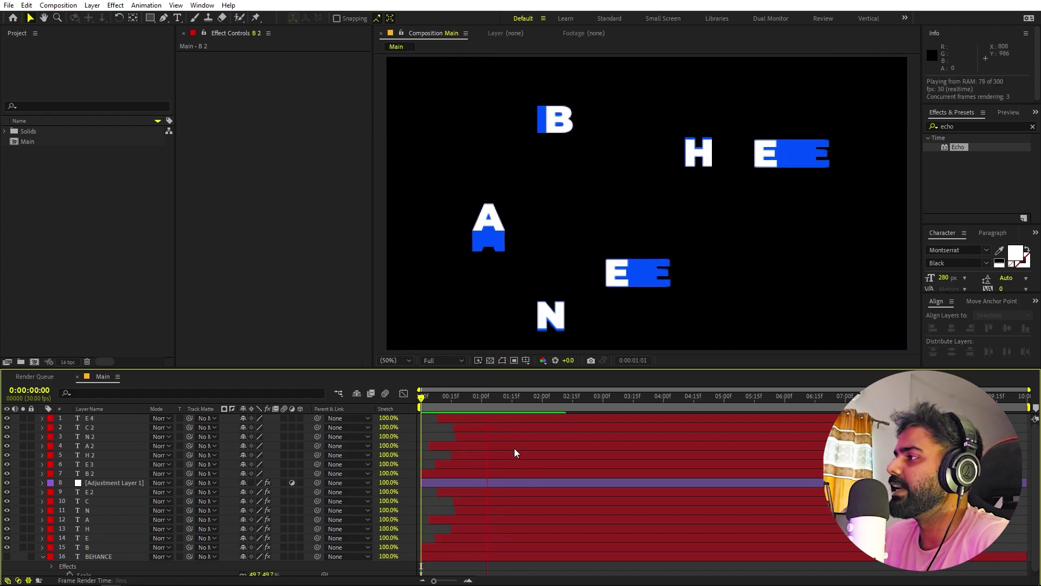
{"action": "key", "text": "space"}
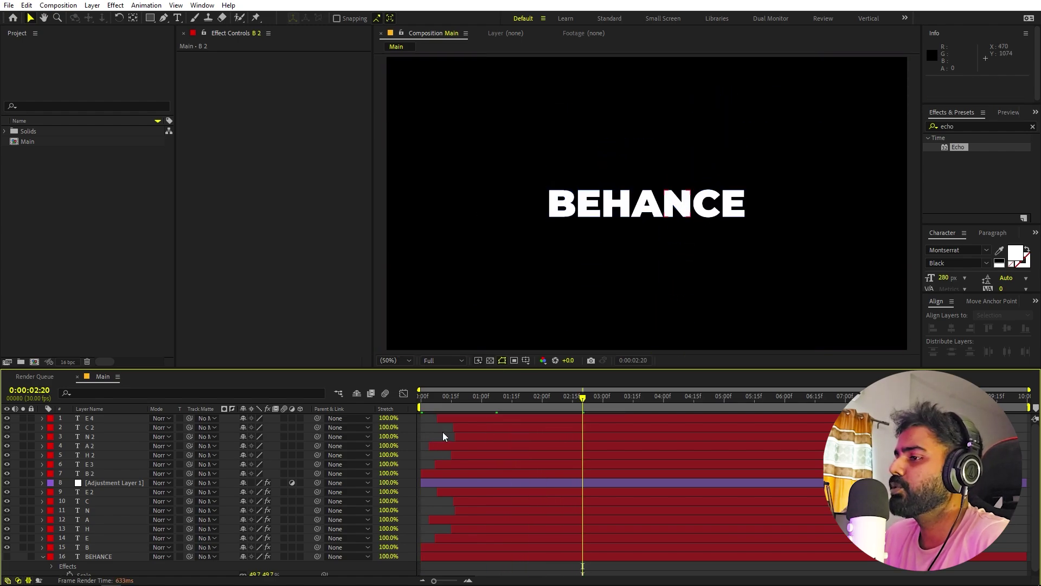
Step: Open the C 2 layer's Time Stretch settings and close them unchanged
{"action": "right_click", "coordinate": [438, 428]}
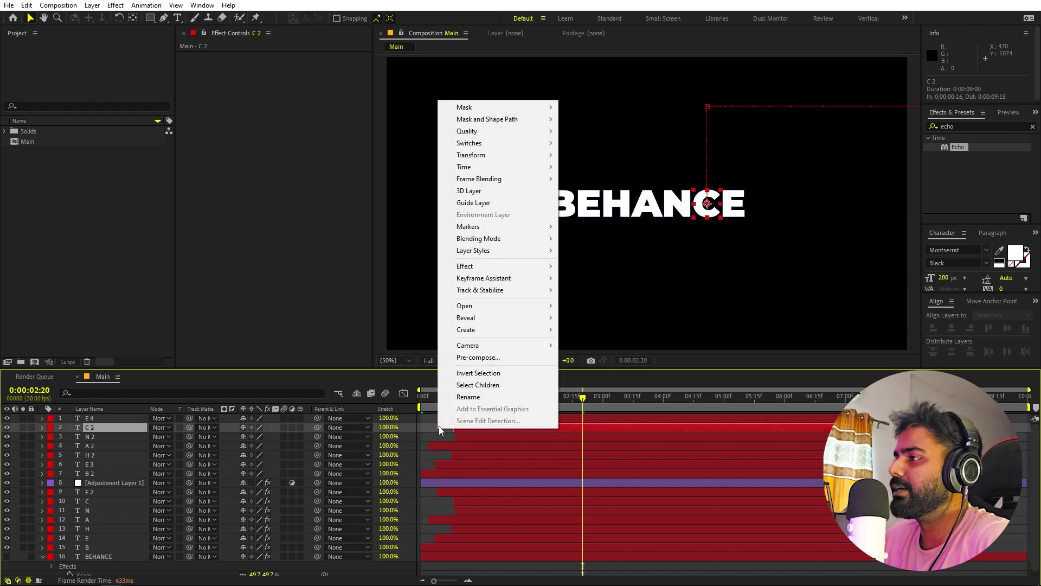
{"action": "left_click", "coordinate": [407, 432]}
{"action": "left_click", "coordinate": [600, 247]}
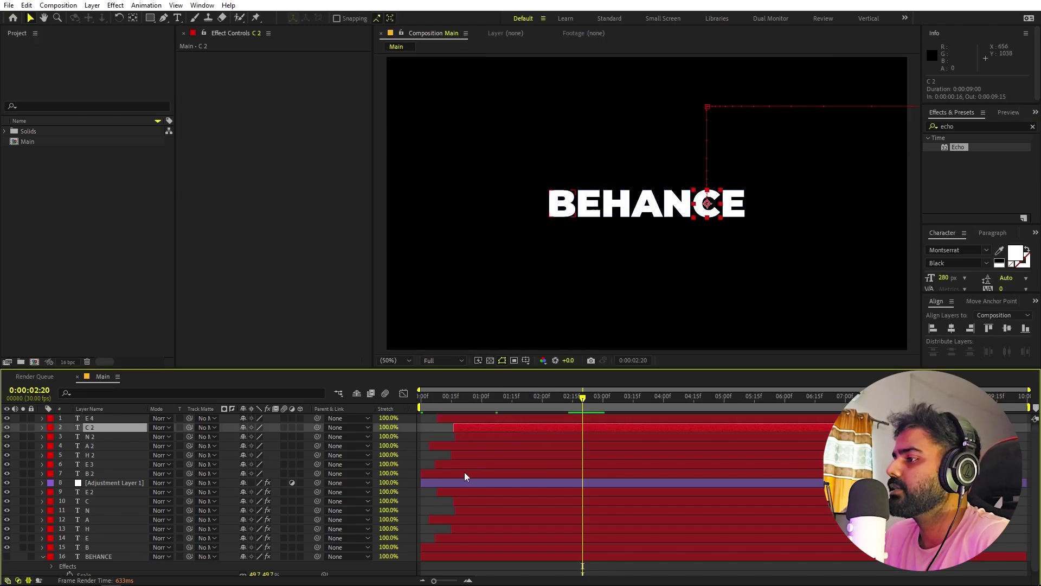
{"action": "right_click", "coordinate": [427, 436]}
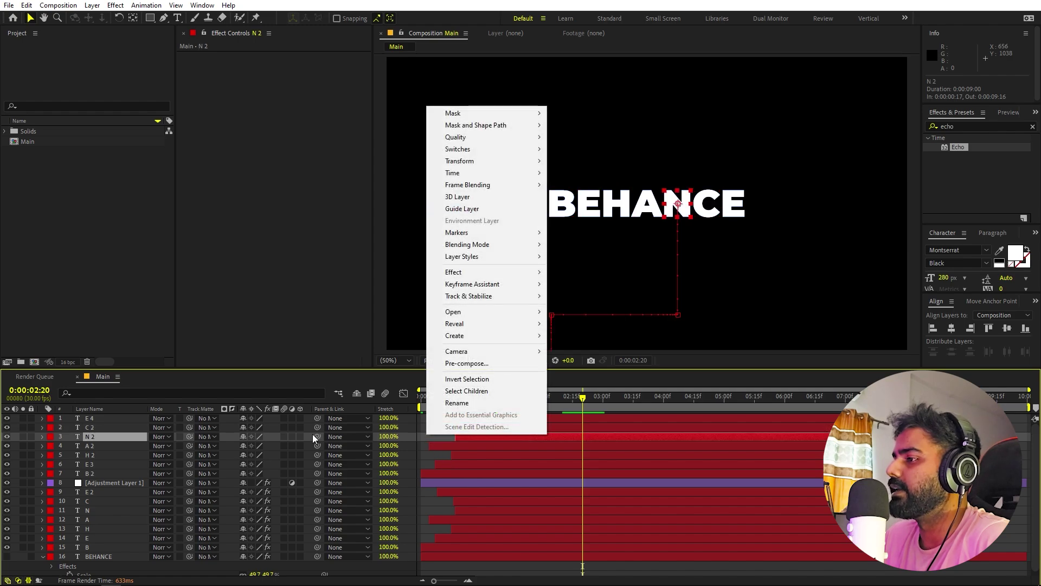
Step: Add a new adjustment layer and move it to the top of the layer stack
{"action": "right_click", "coordinate": [270, 437]}
{"action": "mouse_move", "coordinate": [396, 443]}
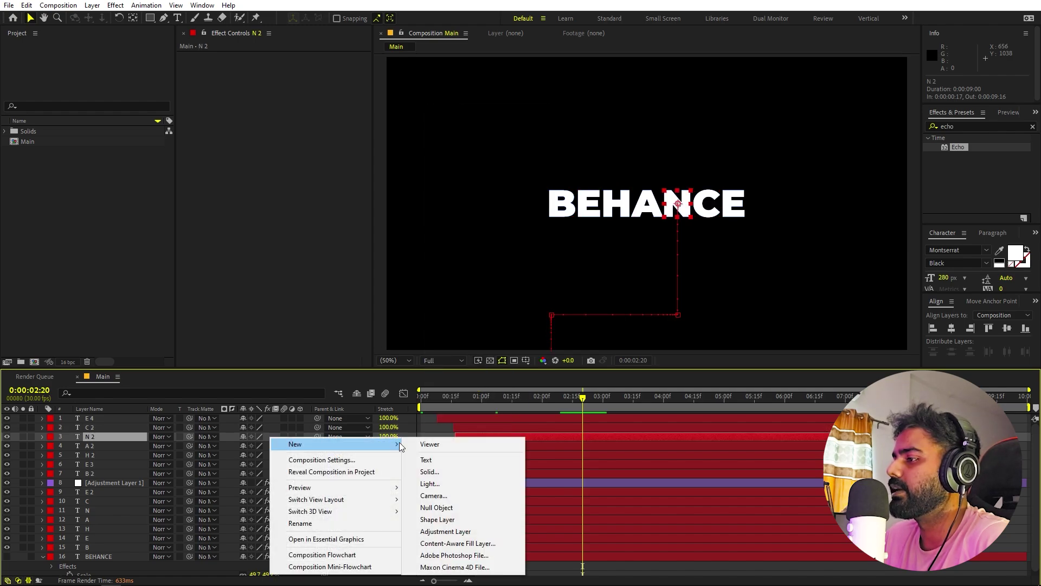
{"action": "left_click", "coordinate": [438, 529]}
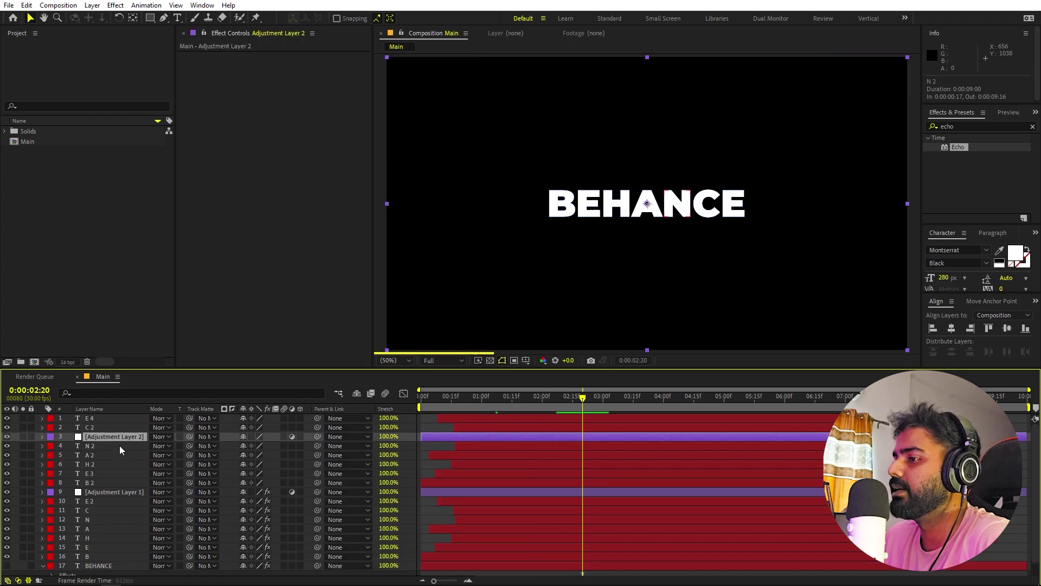
{"action": "left_click_drag", "start_coordinate": [120, 435], "coordinate": [125, 417]}
Step: Apply Posterize Time to Adjustment Layer 2 at 12 fps and preview the choppier fly-in
{"action": "key", "text": "ctrl+5"}
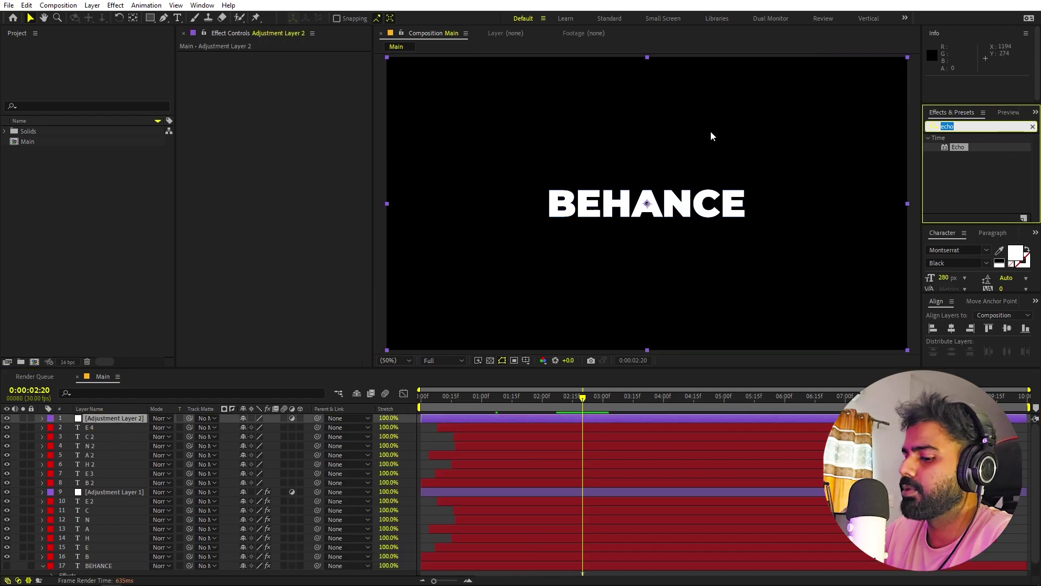
{"action": "type", "text": "poster"}
{"action": "left_click_drag", "start_coordinate": [977, 163], "coordinate": [126, 414]}
{"action": "left_click", "coordinate": [289, 65]}
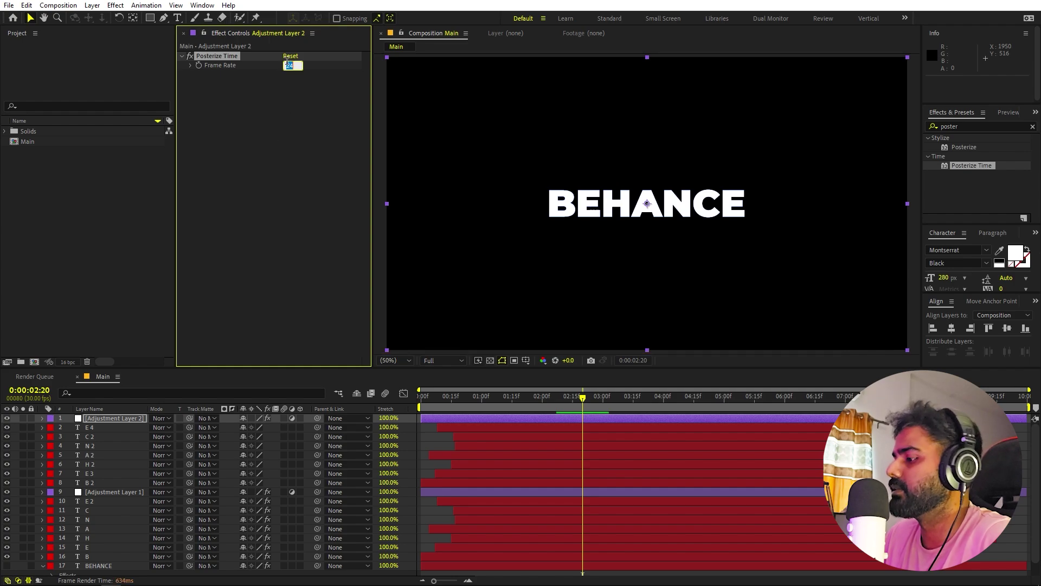
{"action": "type", "text": "12"}
{"action": "key", "text": "Return"}
{"action": "key", "text": "space"}
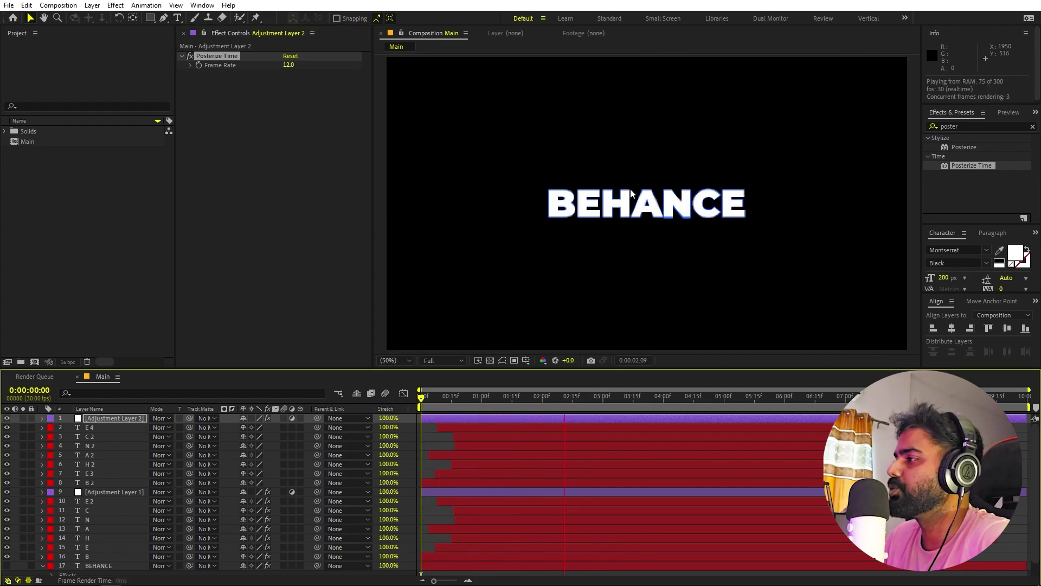
{"action": "key", "text": "space"}
{"action": "key", "text": "space"}
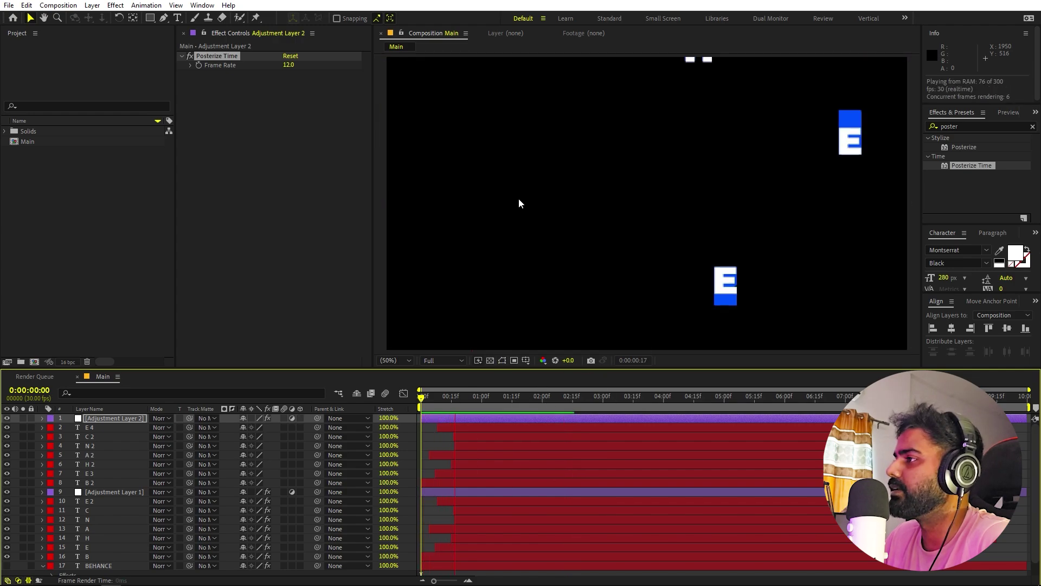
{"action": "key", "text": "space"}
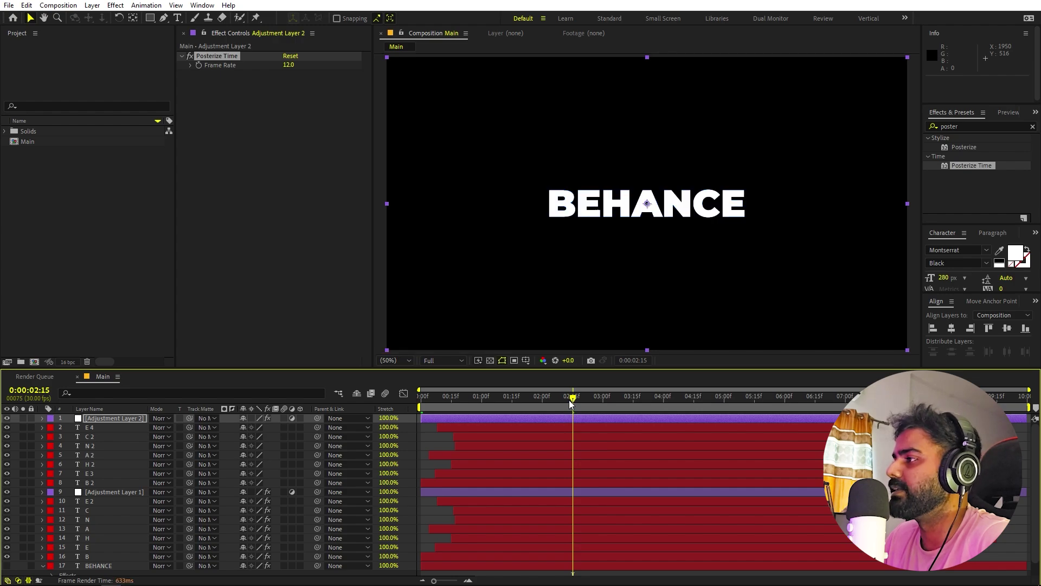
{"action": "key", "text": "space"}
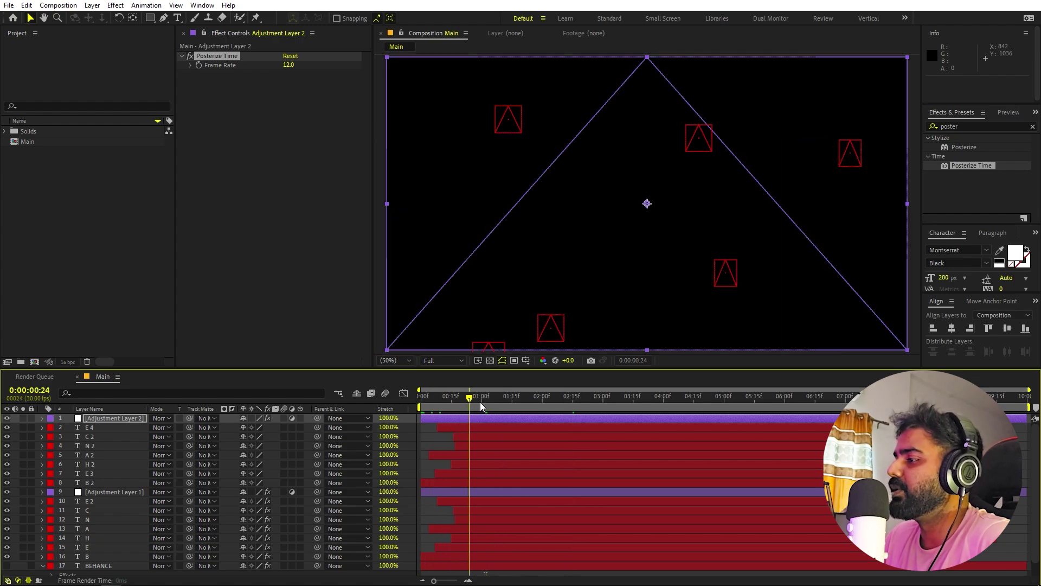
{"action": "key", "text": "space"}
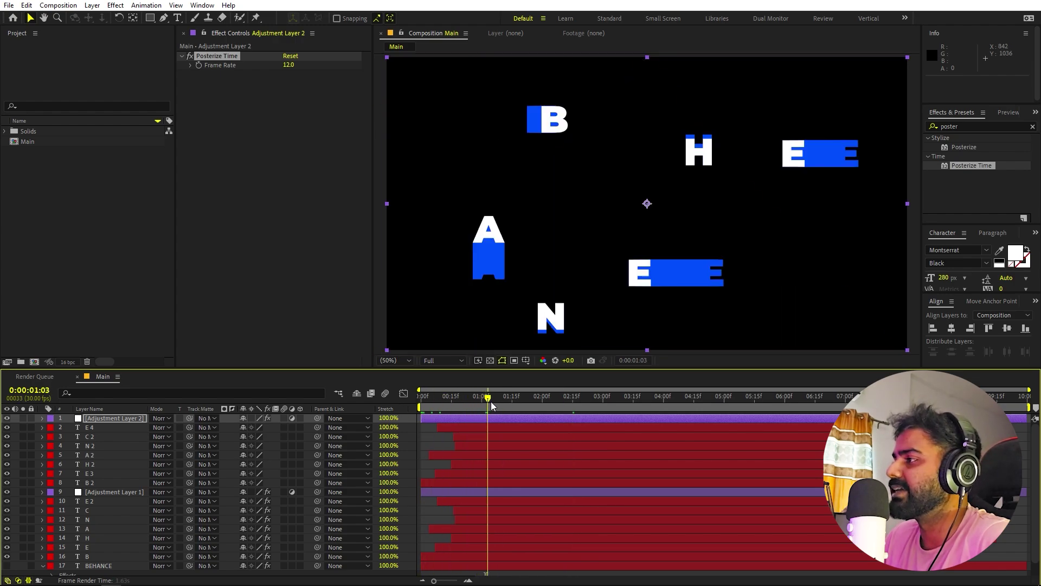
{"action": "left_click", "coordinate": [489, 498]}
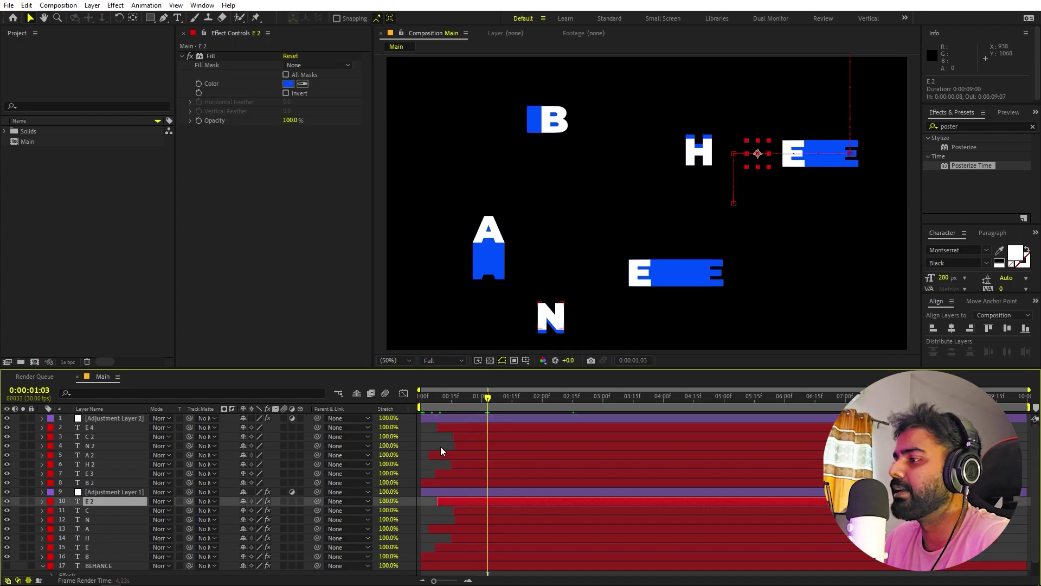
{"action": "left_click", "coordinate": [460, 491]}
{"action": "key", "text": "Home"}
{"action": "left_click", "coordinate": [507, 403]}
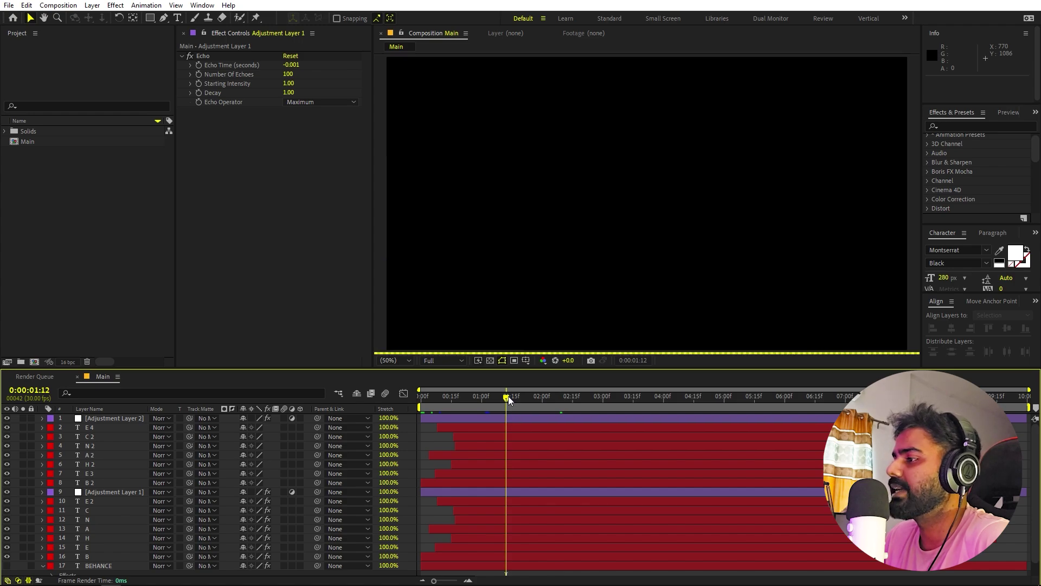
{"action": "key", "text": "space"}
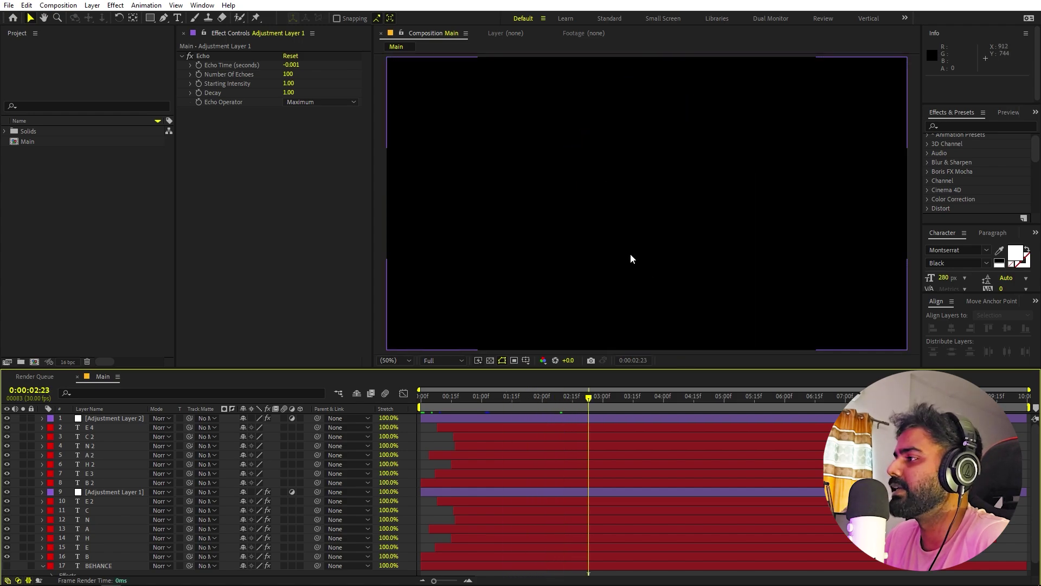